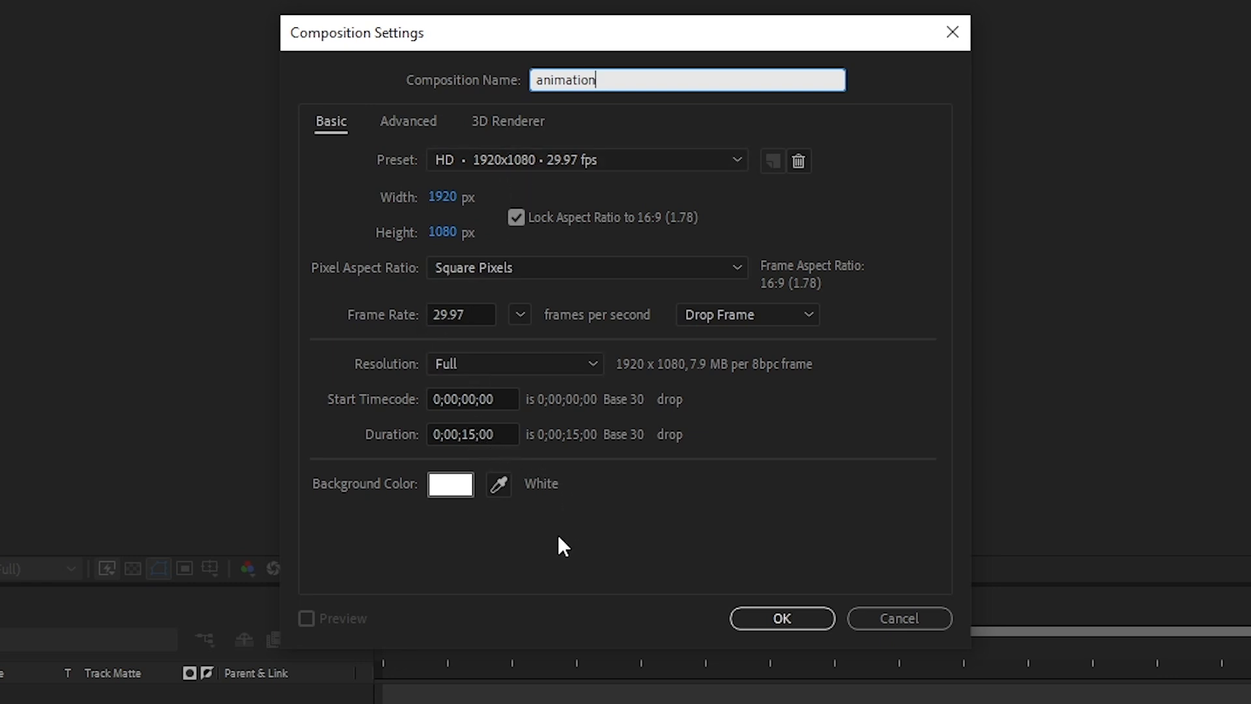
- Create a 1920x1080, 29.97 fps composition named "animation" with a 15-second duration and a white background
left_click(785, 618)
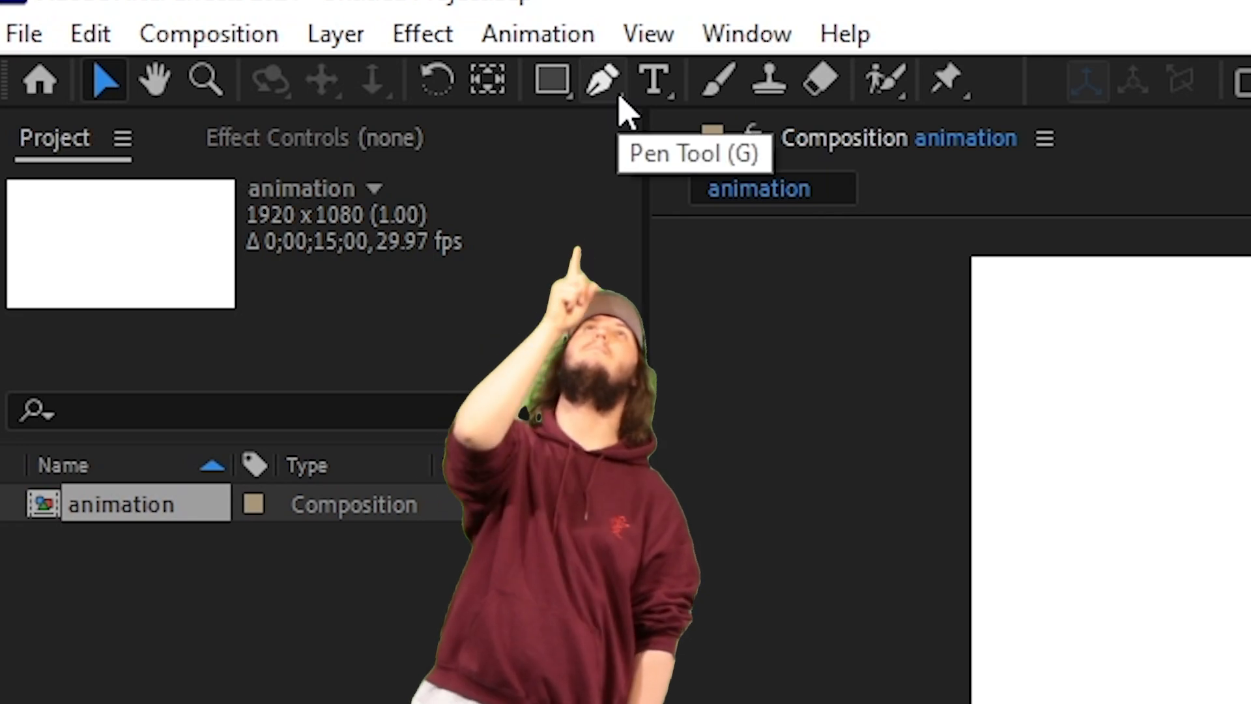
- Draw a straight horizontal line across the middle of the composition with the Pen tool and set its stroke width to 15 px
left_click(590, 88)
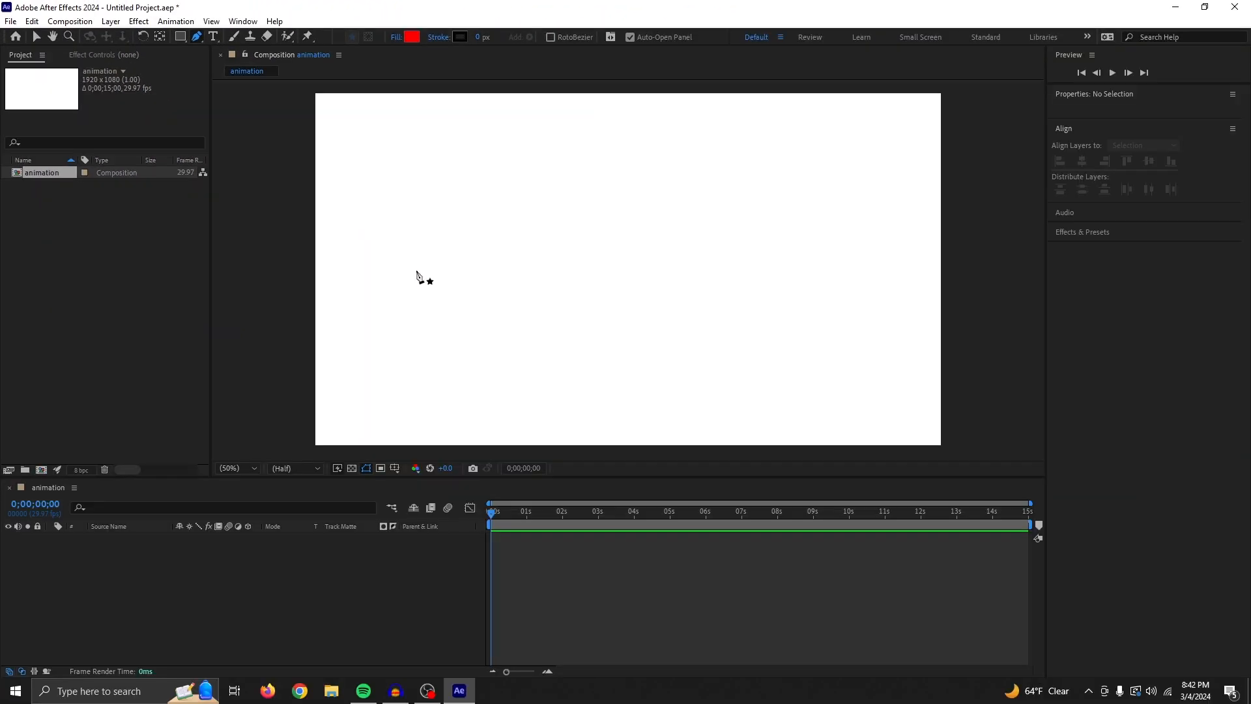
left_click(417, 271)
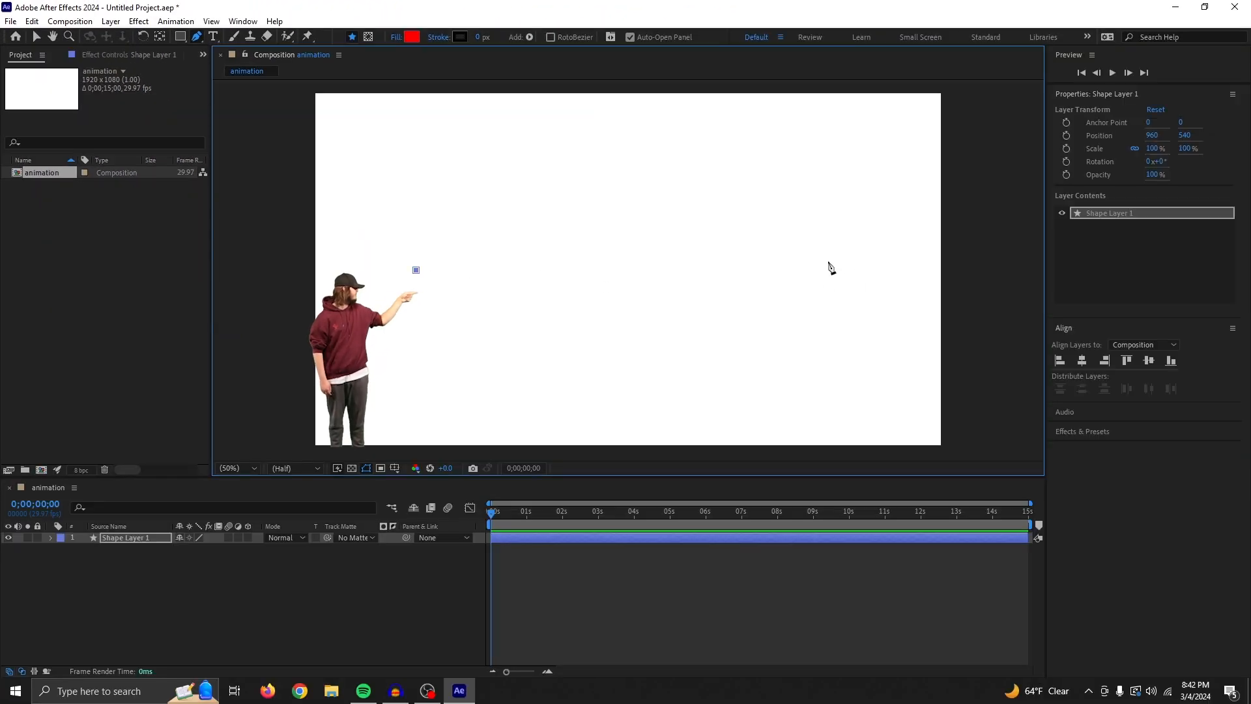
left_click(780, 270)
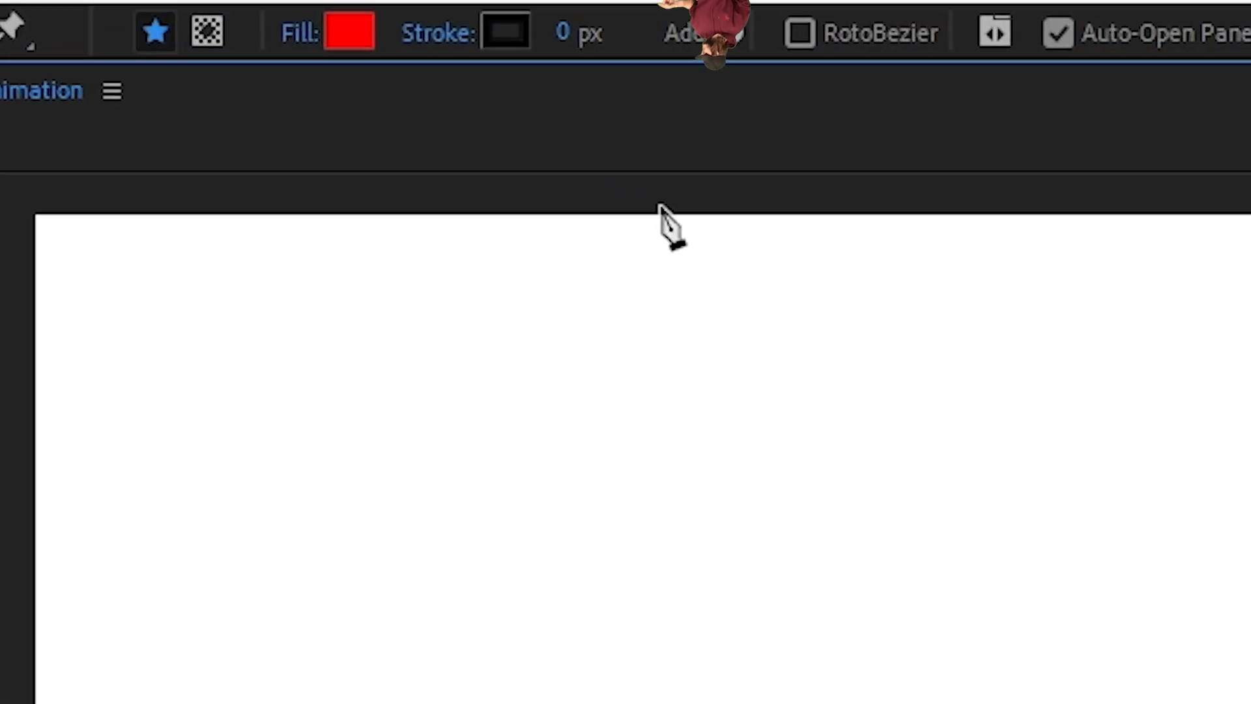
left_click(586, 34)
type("15")
key("Return")
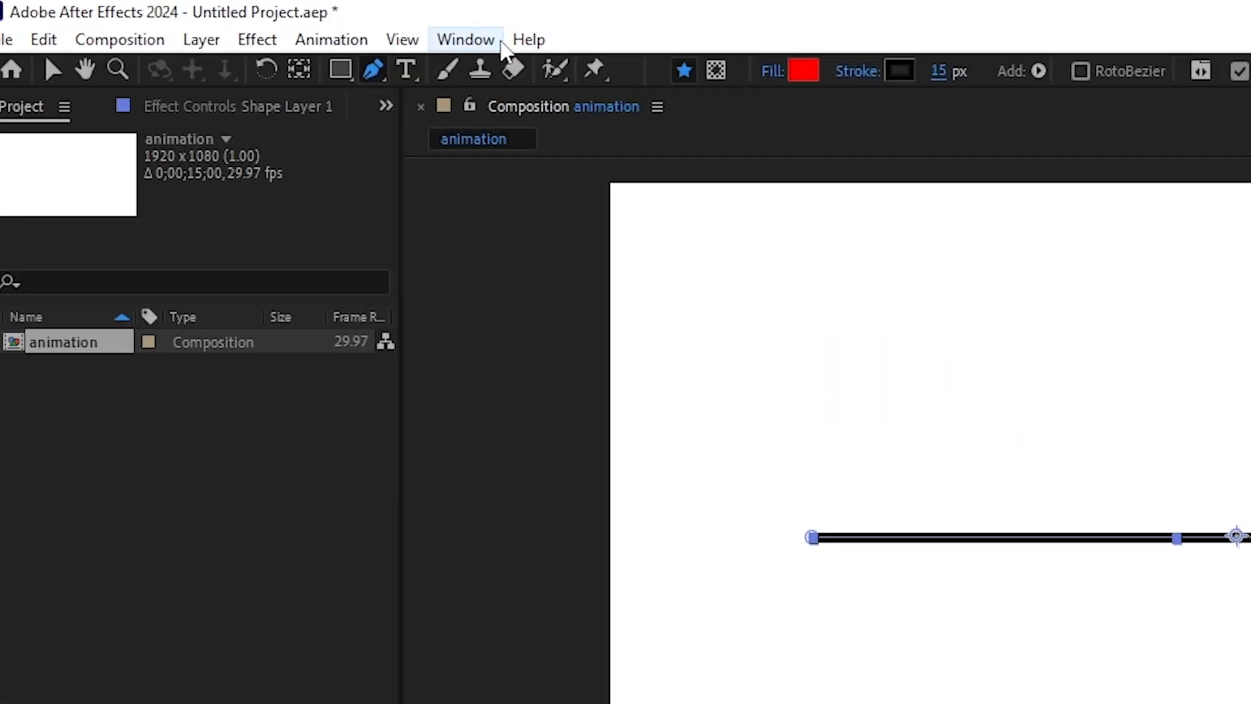
- Center the line horizontally and vertically in the composition using the Align options
left_click(466, 39)
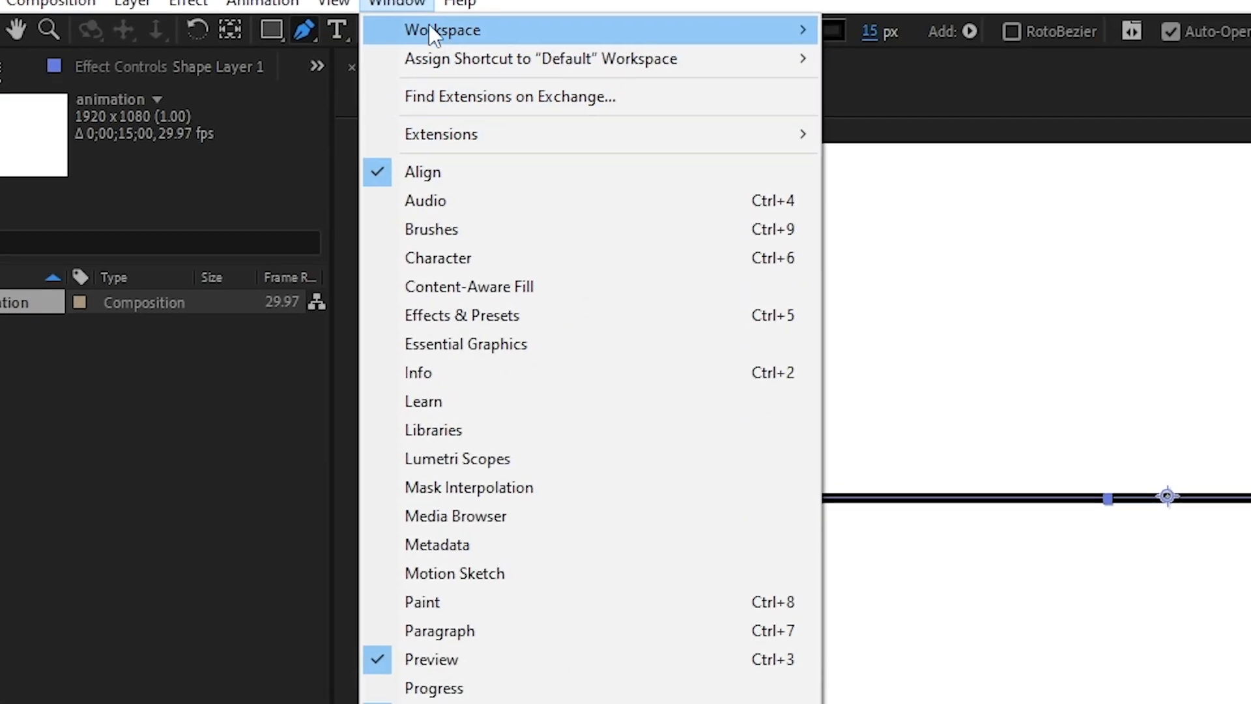
left_click(470, 40)
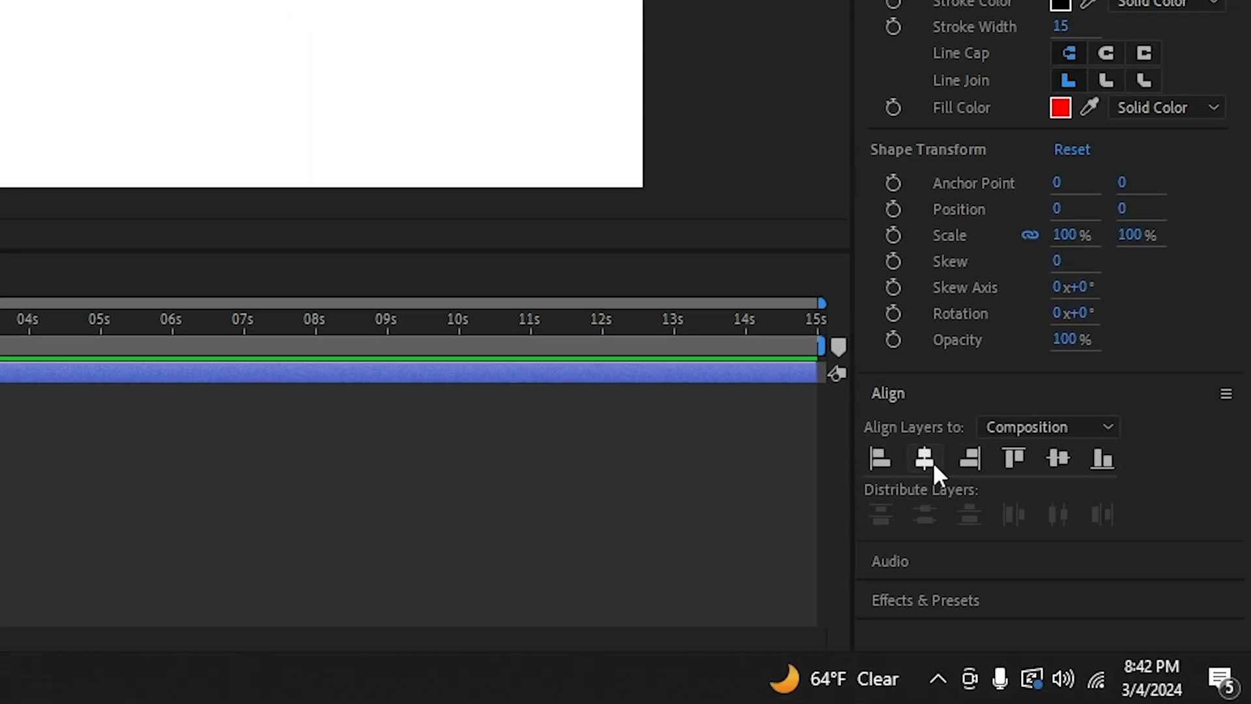
left_click(933, 461)
left_click(1069, 456)
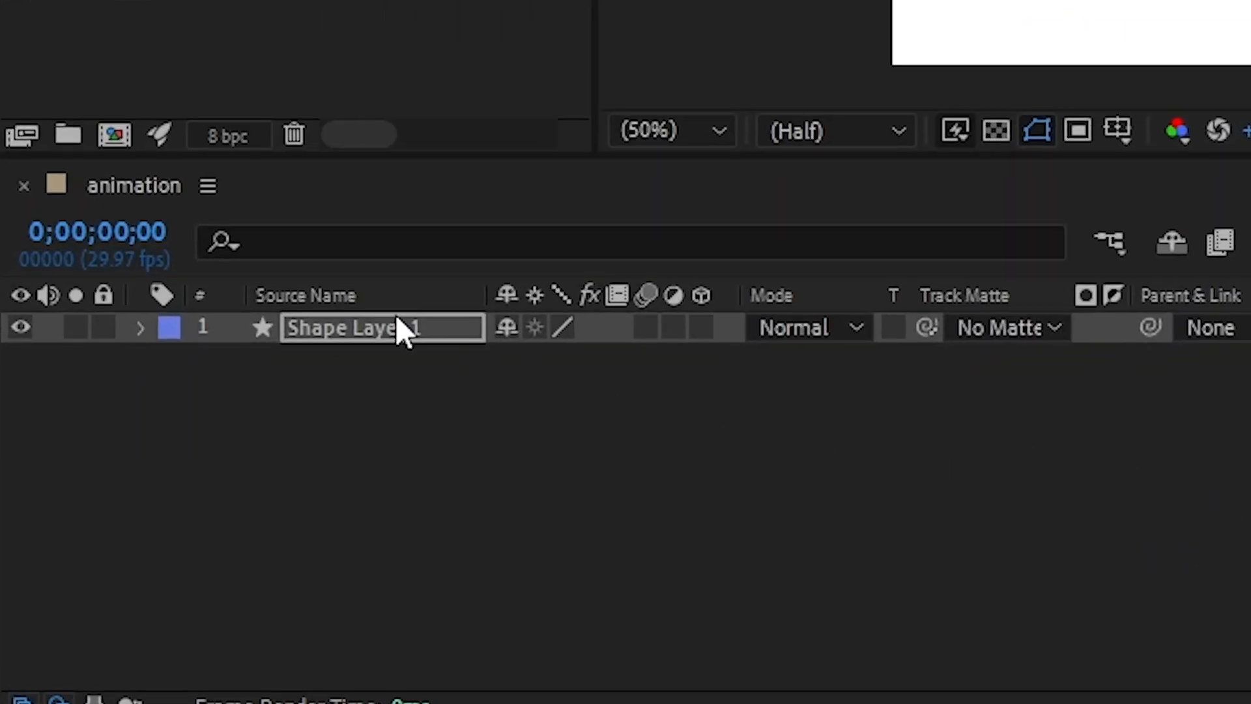
- Rename the shape layer to "line"
right_click(398, 318)
left_click(544, 206)
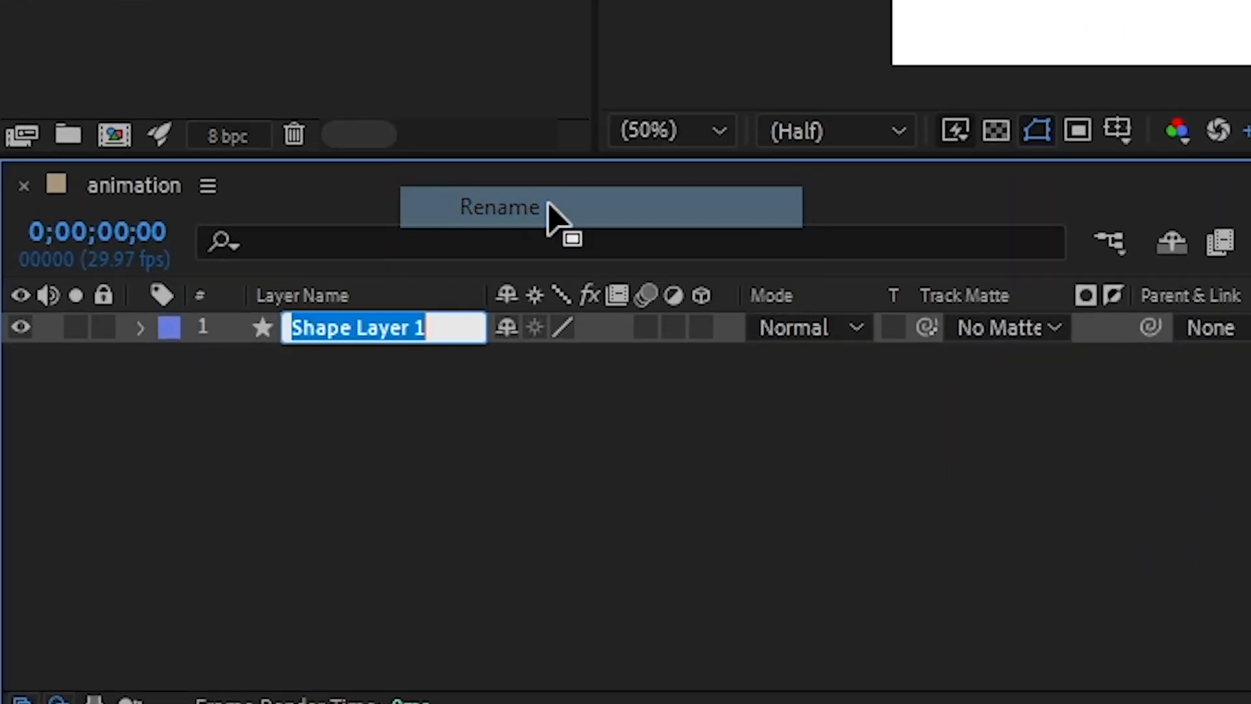
key("BackSpace")
key("Return")
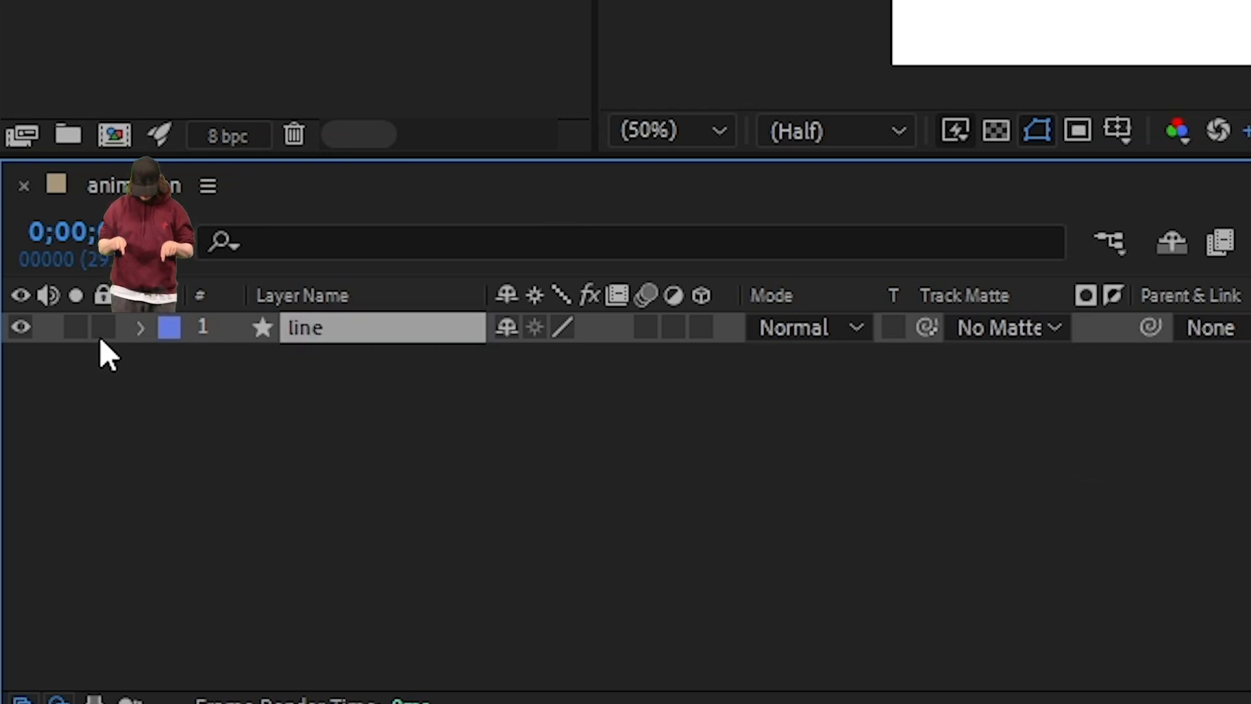
- Add a Trim Paths operator to the contents of the line layer
left_click(141, 328)
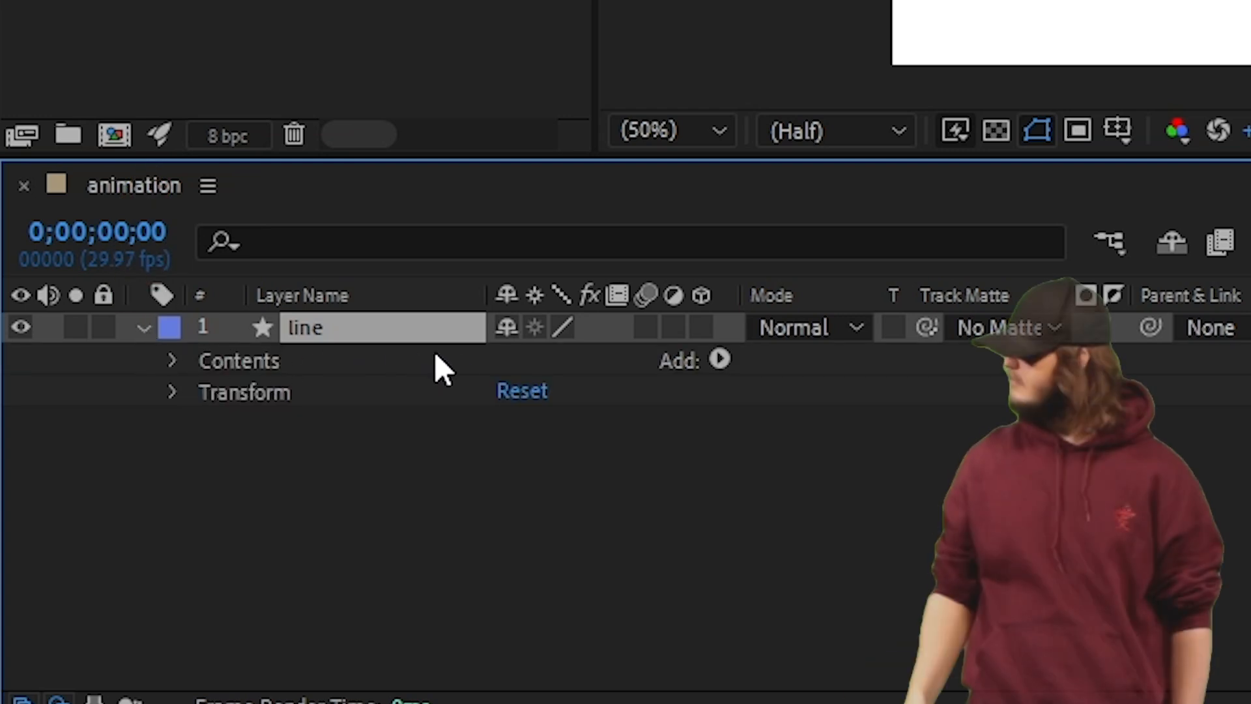
left_click(719, 359)
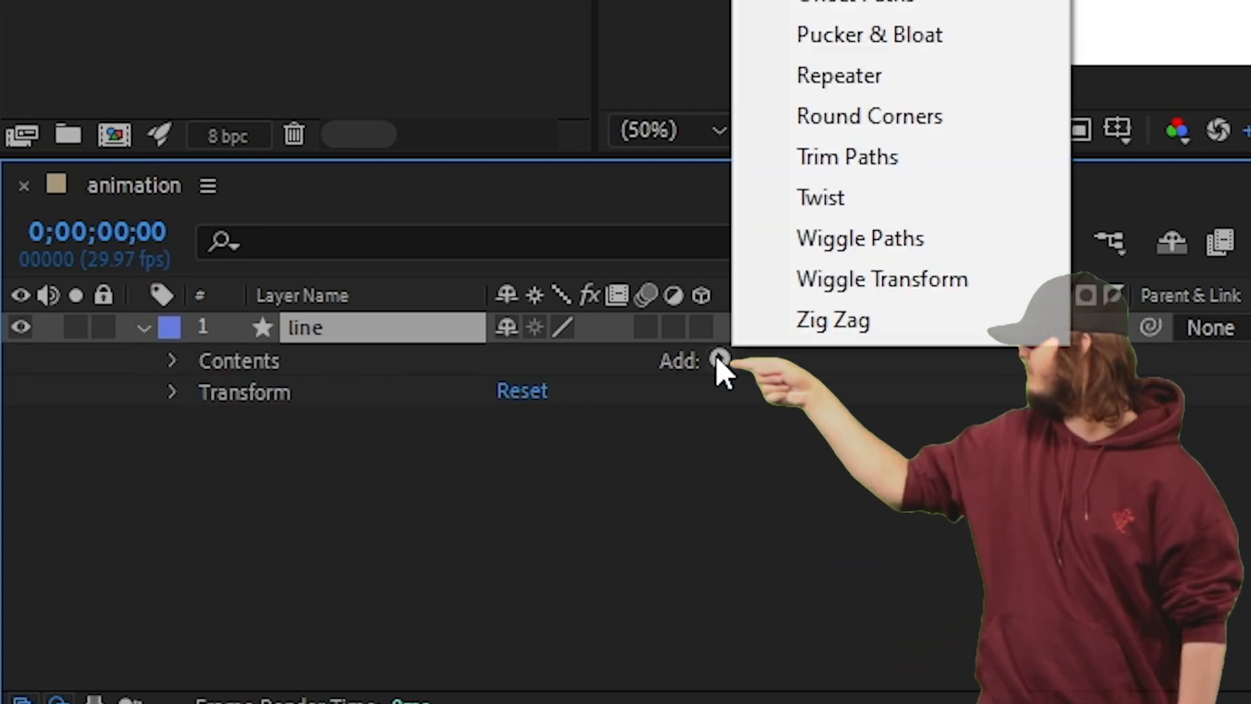
left_click(976, 162)
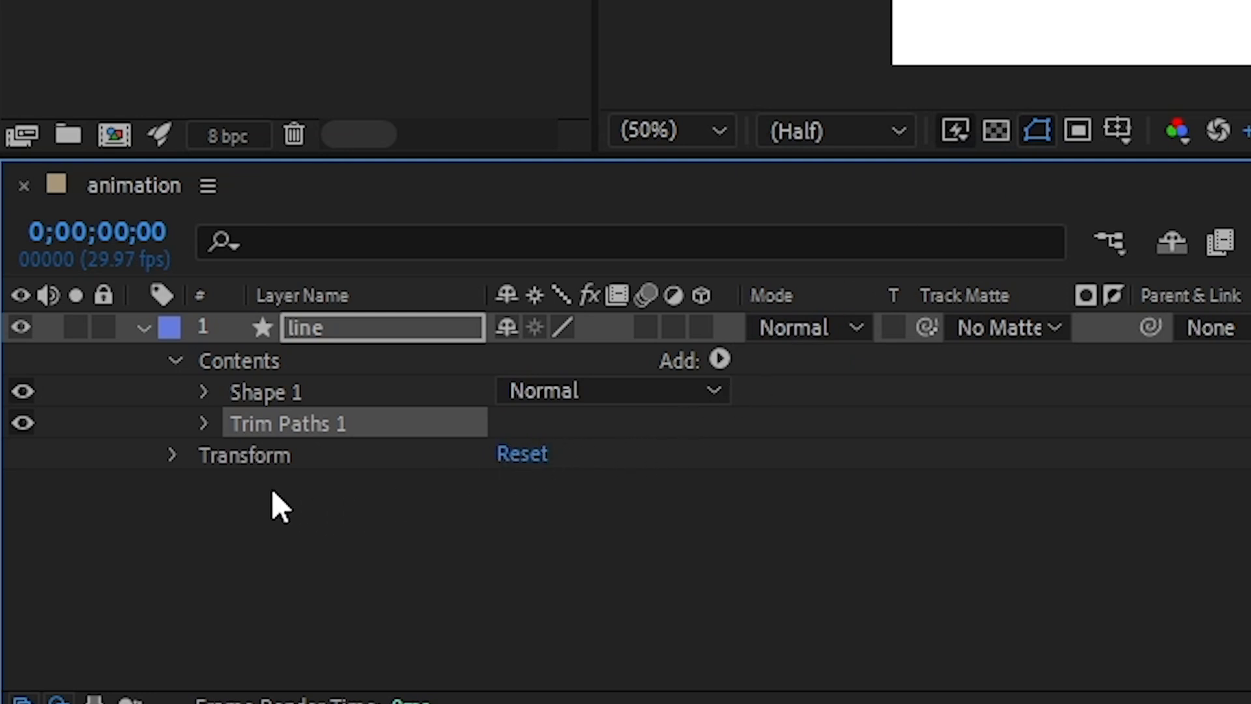
- Enable keyframing for the Trim Paths Start and End at 0 seconds, and set both values to 50%
left_click(205, 422)
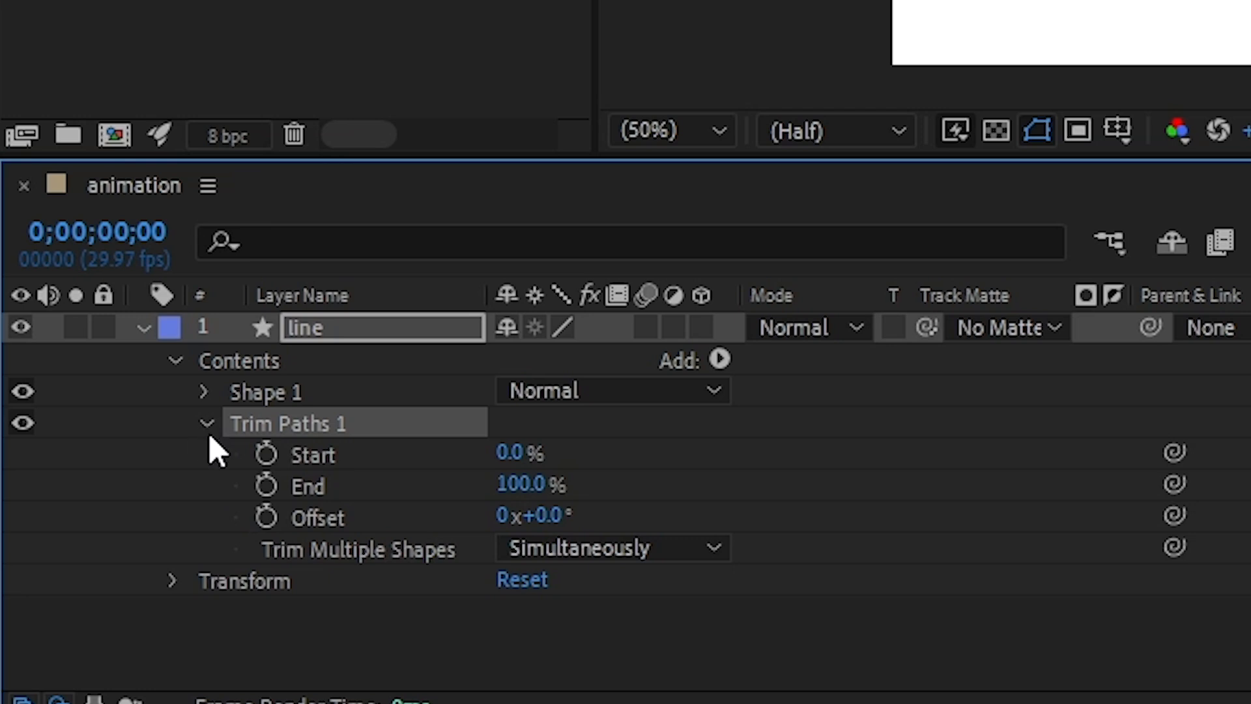
left_click(263, 453)
left_click(264, 484)
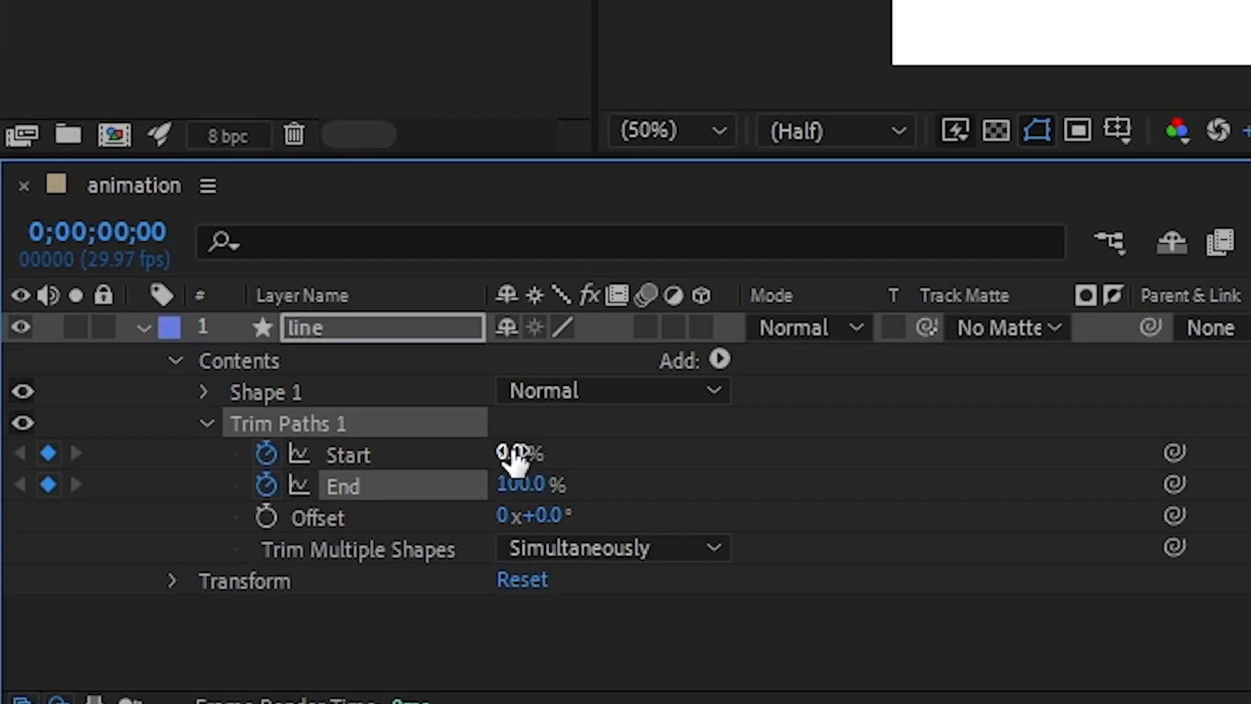
left_click(515, 451)
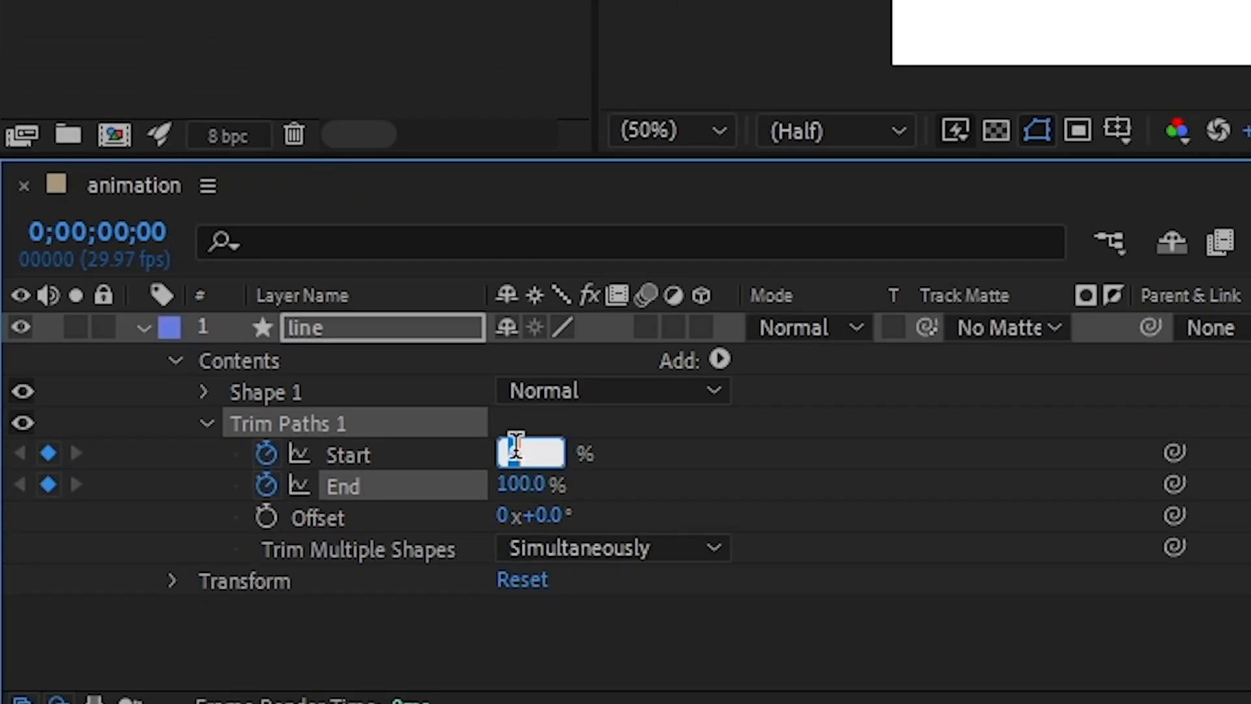
key("Return")
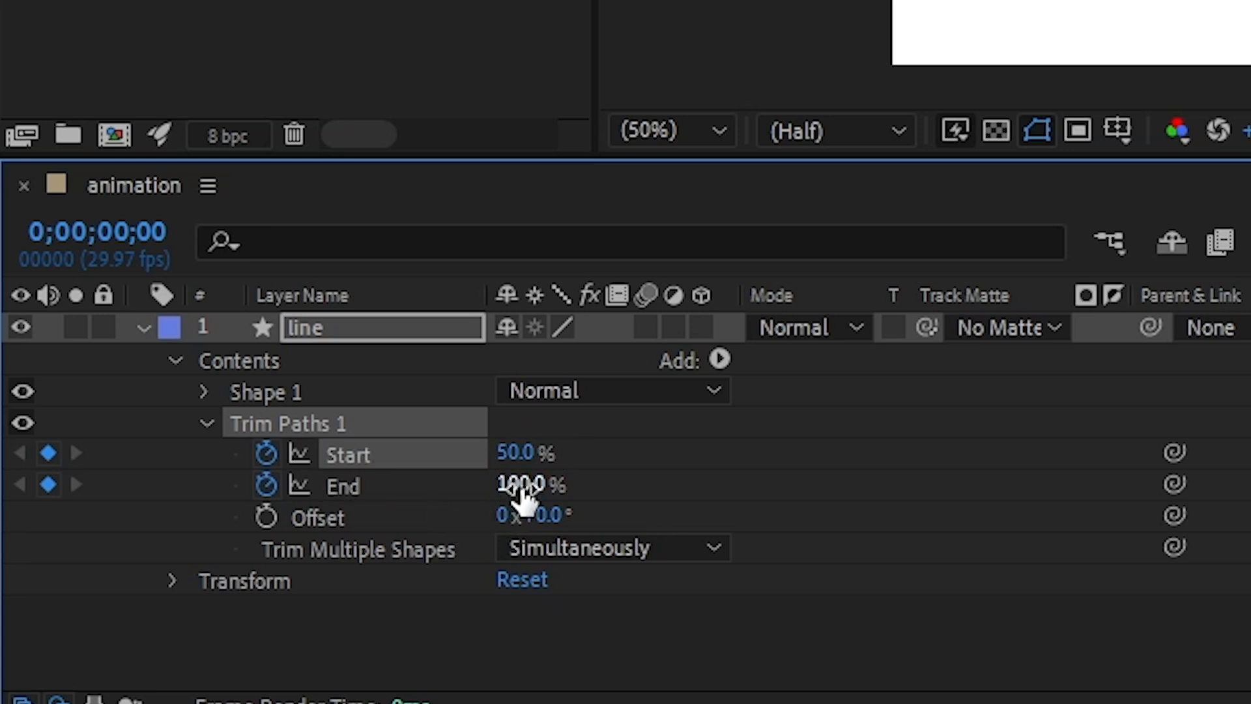
left_click(526, 485)
key("Return")
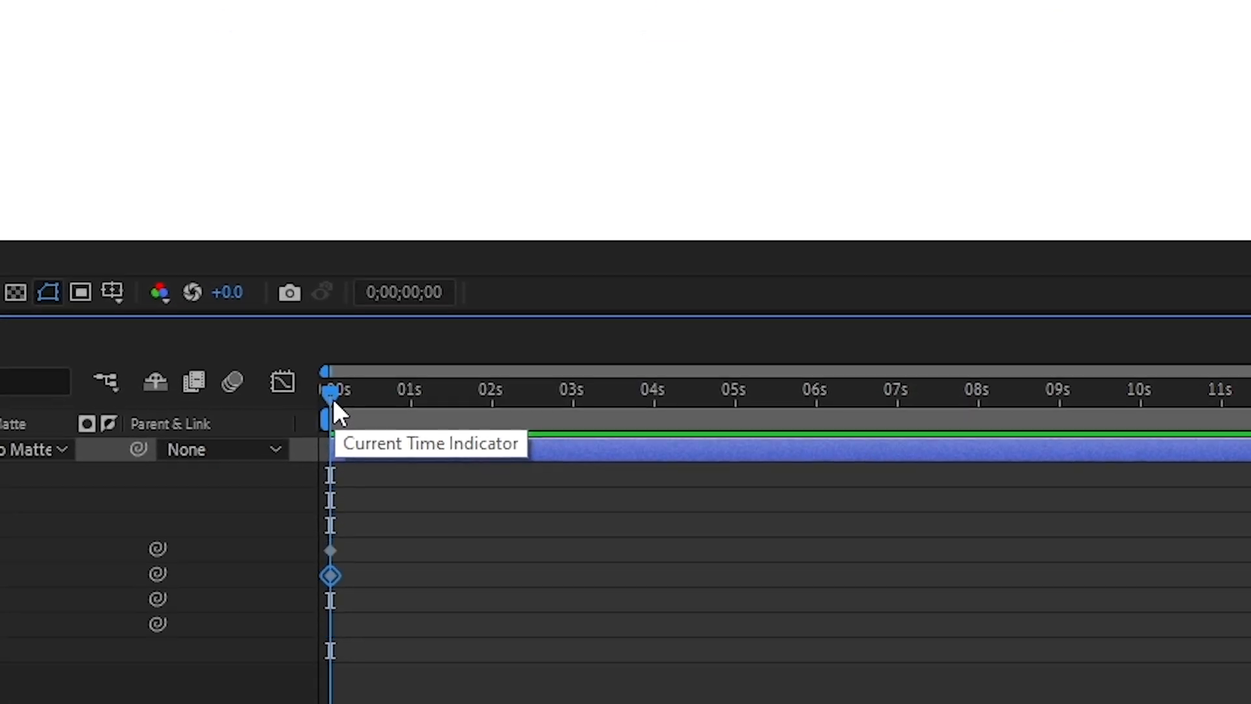
- At the 1-second mark, add Trim Paths keyframes with Start at 0% and End at 100%
left_click_drag(327, 314, 416, 311)
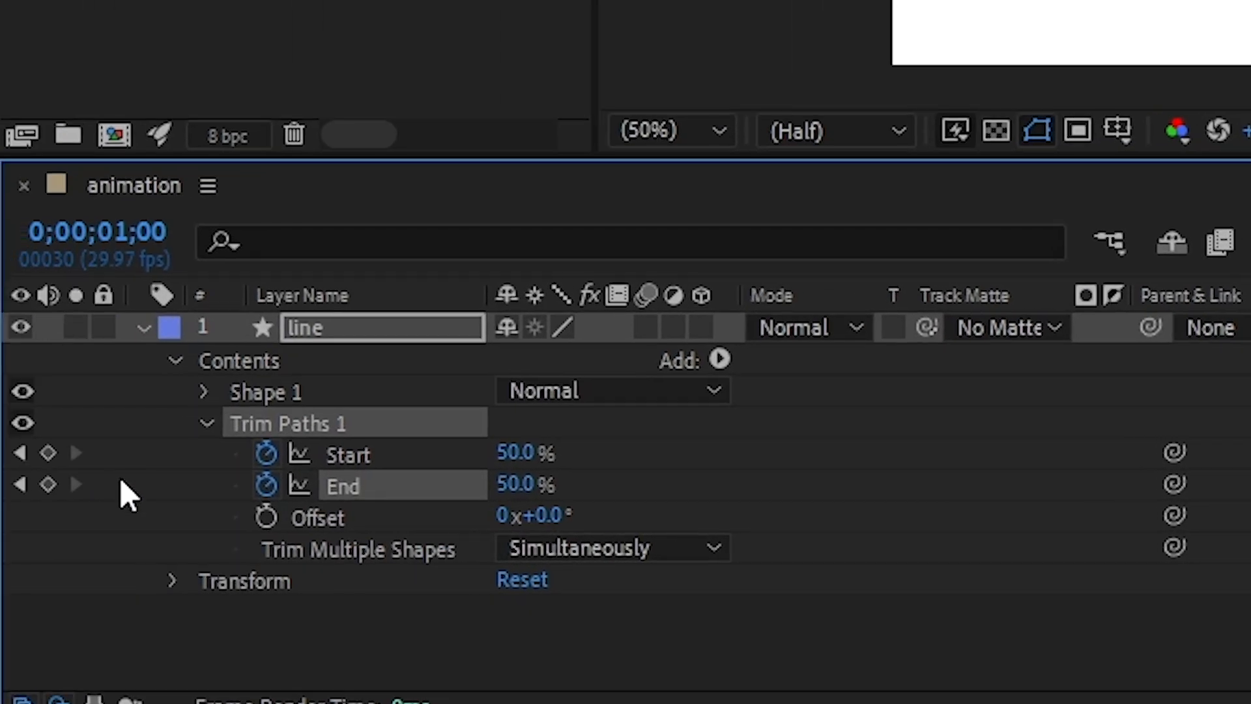
left_click(48, 453)
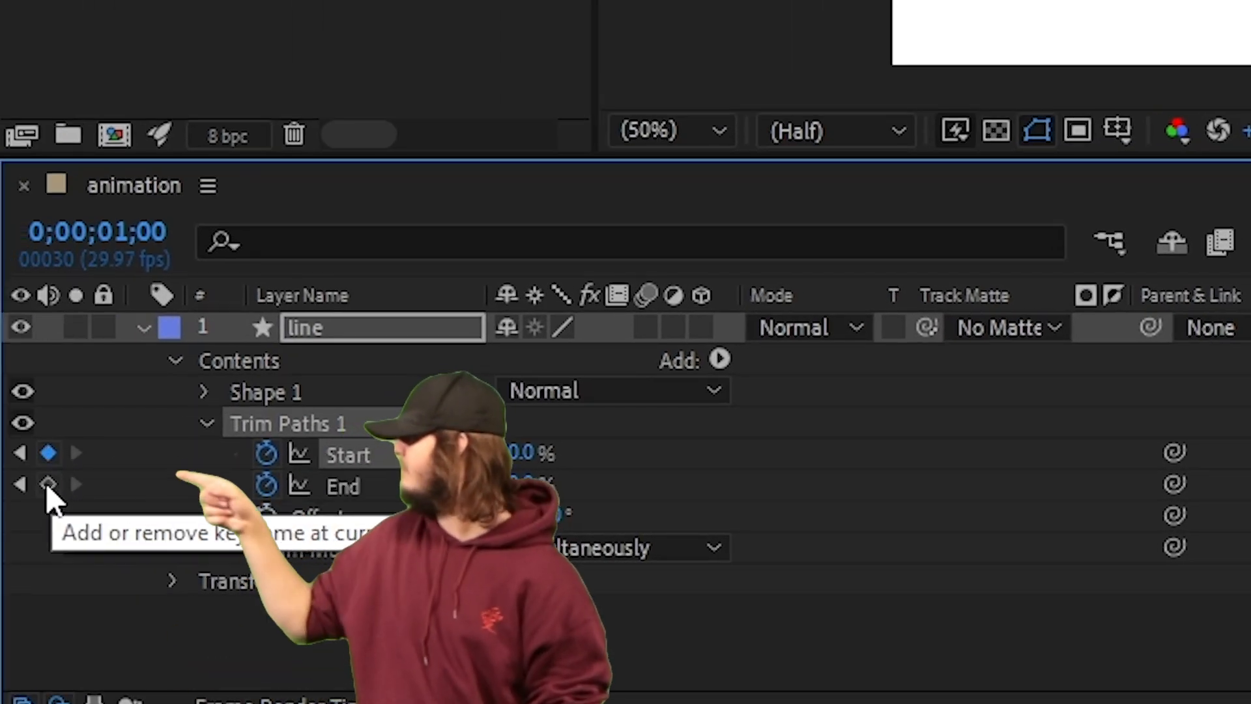
left_click(49, 484)
left_click(527, 452)
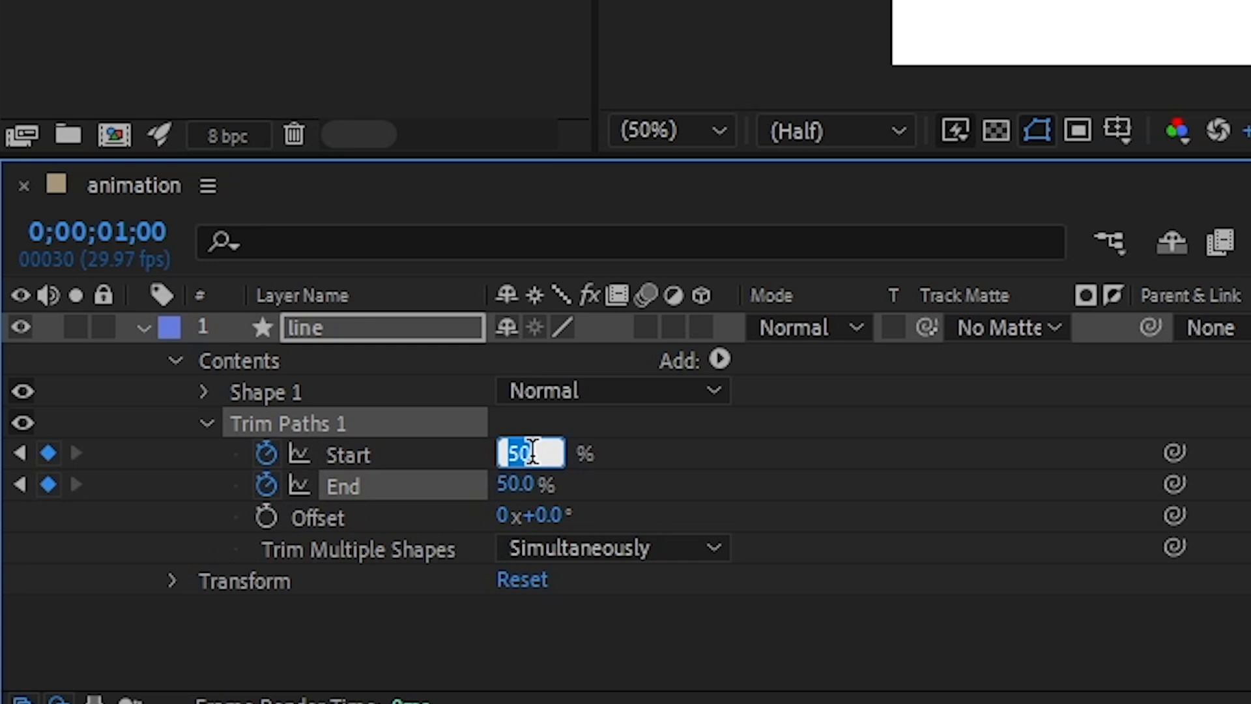
type("0")
key("Return")
left_click(511, 486)
type("100")
key("Return")
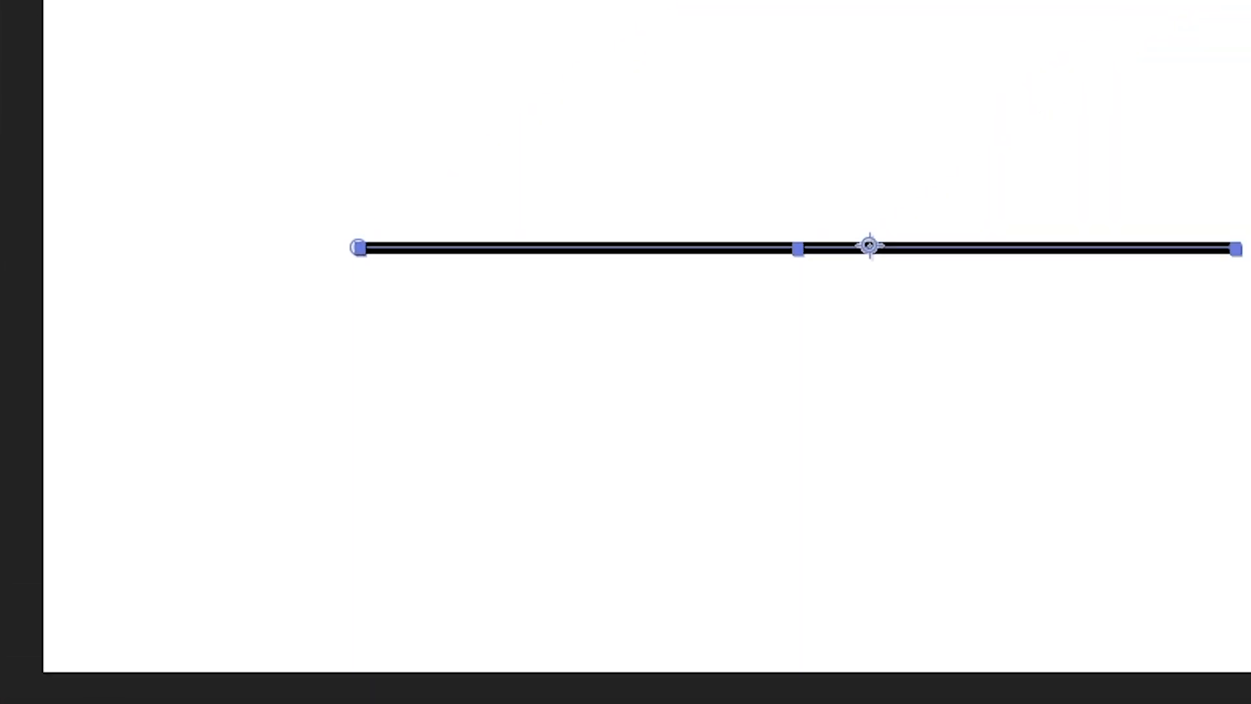
- Preview the line's growing animation from the beginning
left_click_drag(1001, 560, 907, 560)
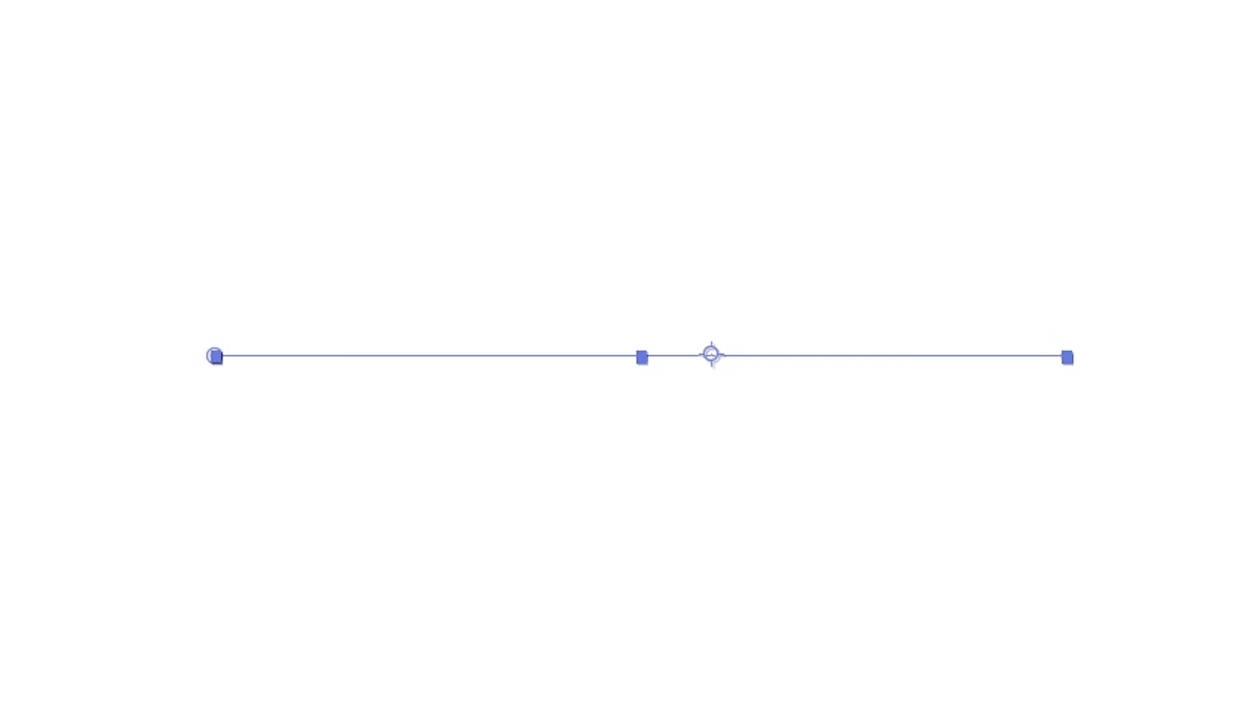
key("space")
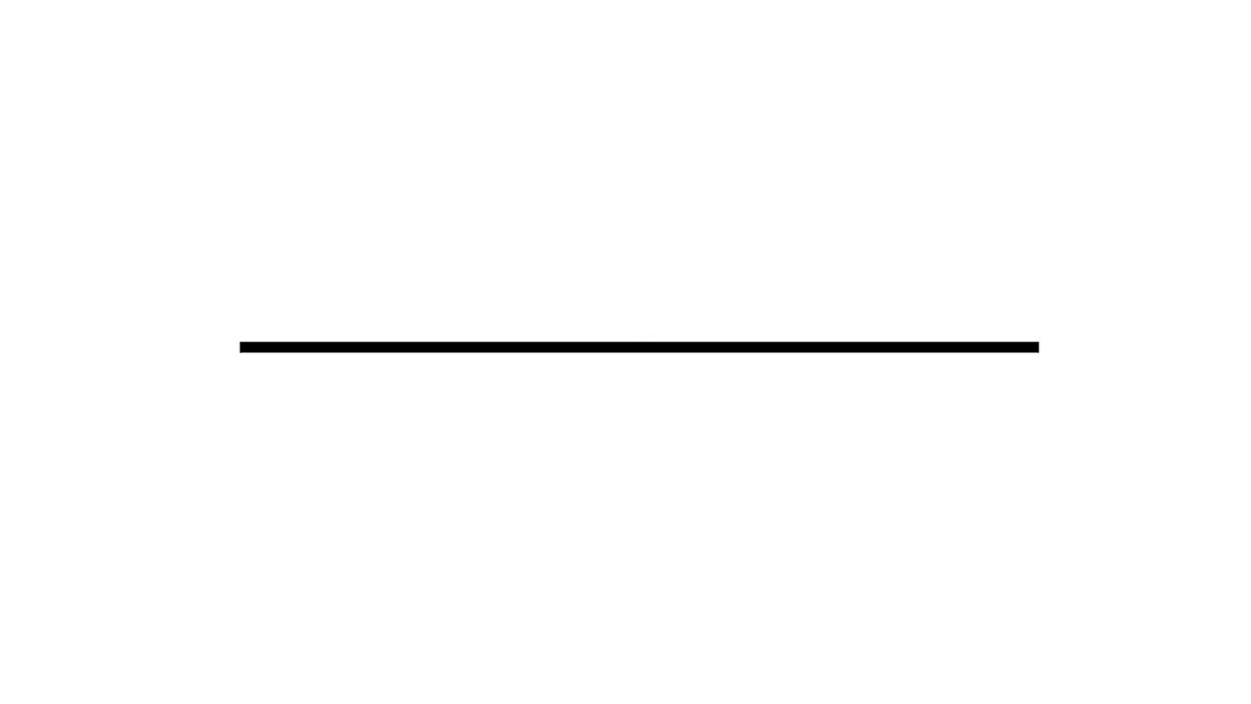
key("space")
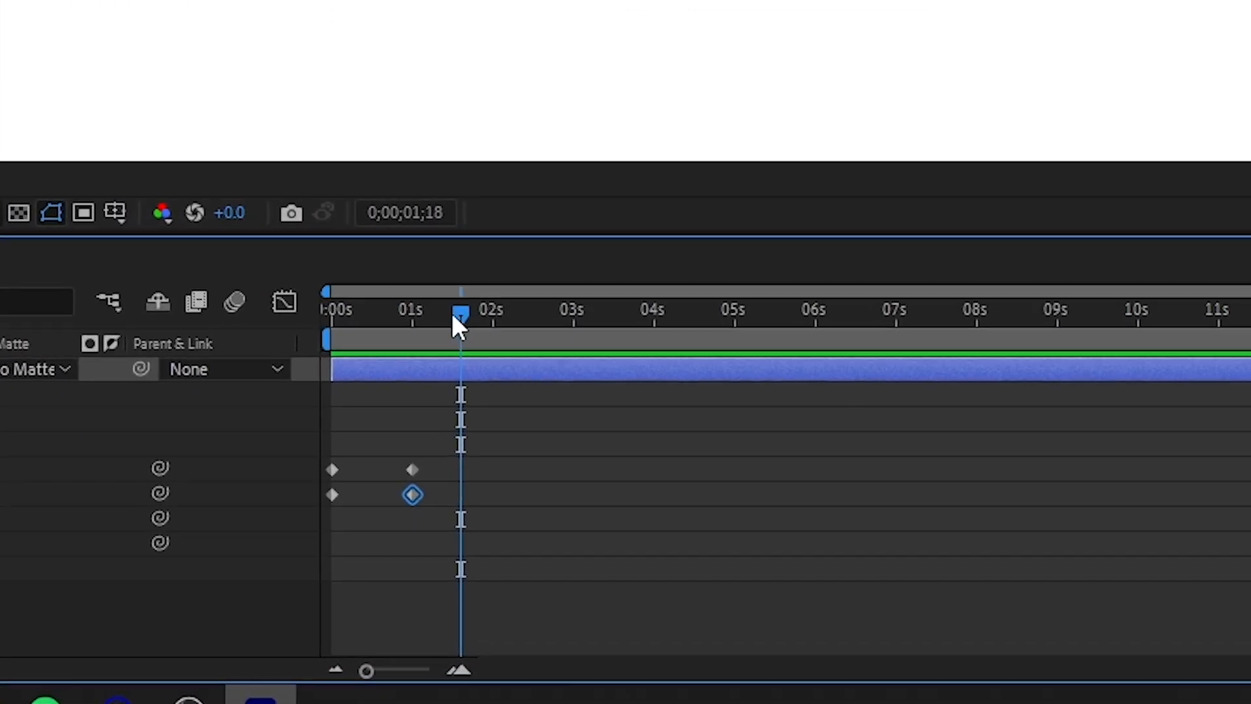
- Apply Easy Ease to all four Trim Paths Start and End keyframes
left_click_drag(453, 317, 443, 328)
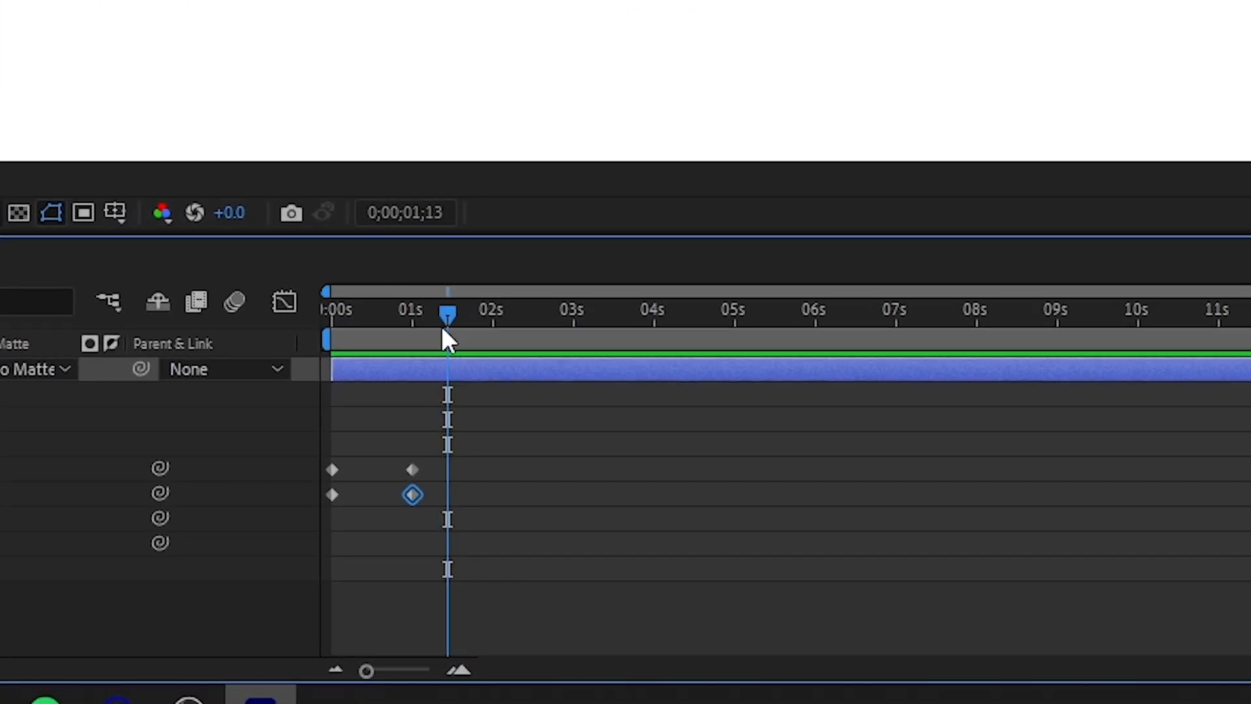
left_click_drag(468, 512, 325, 452)
right_click(331, 496)
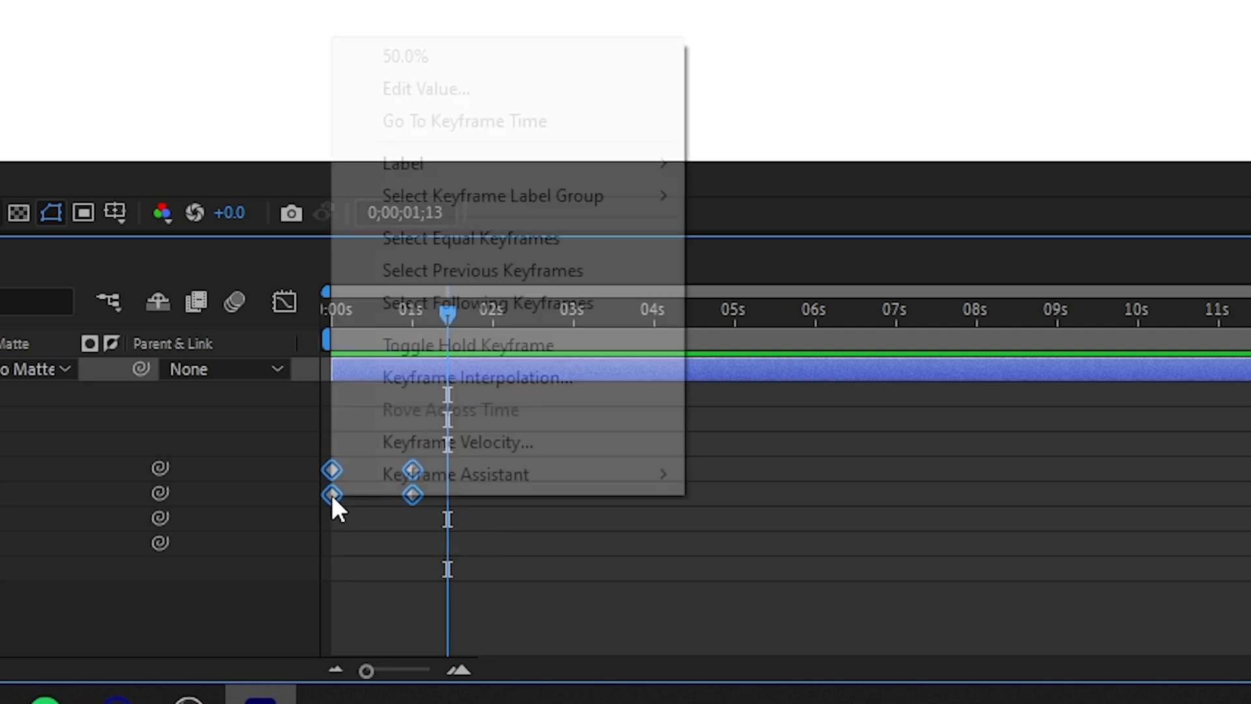
mouse_move(421, 482)
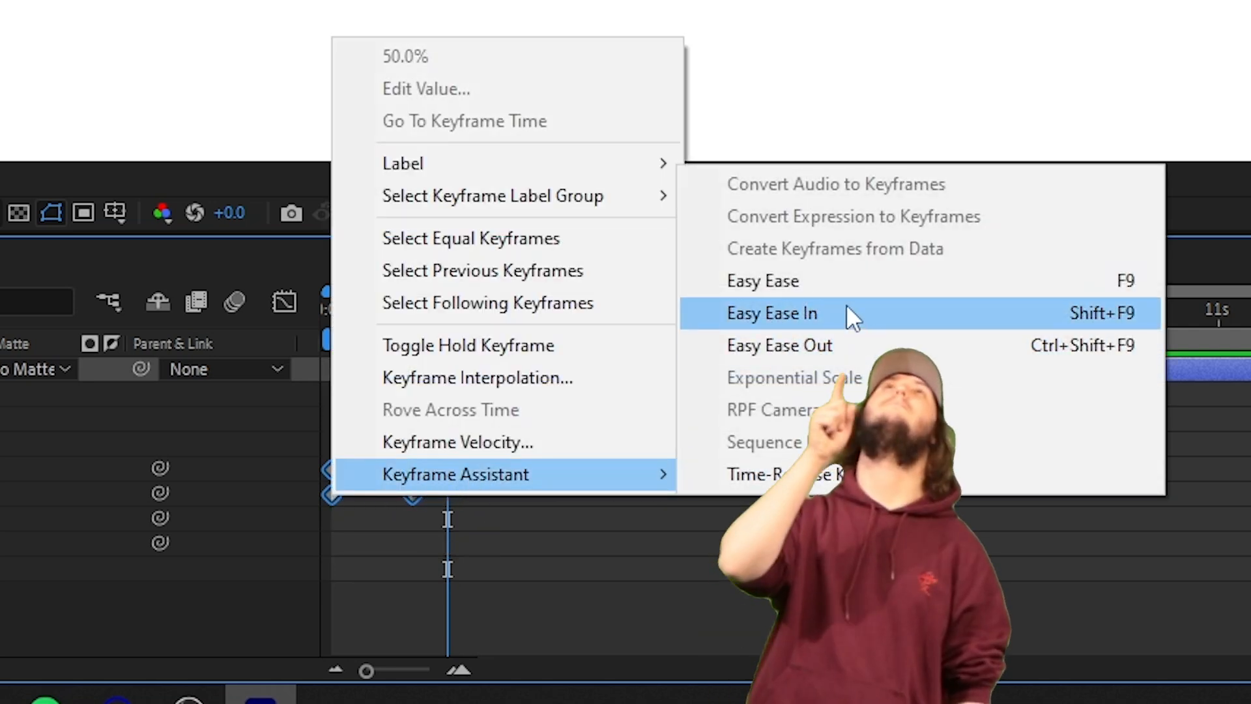
left_click(846, 284)
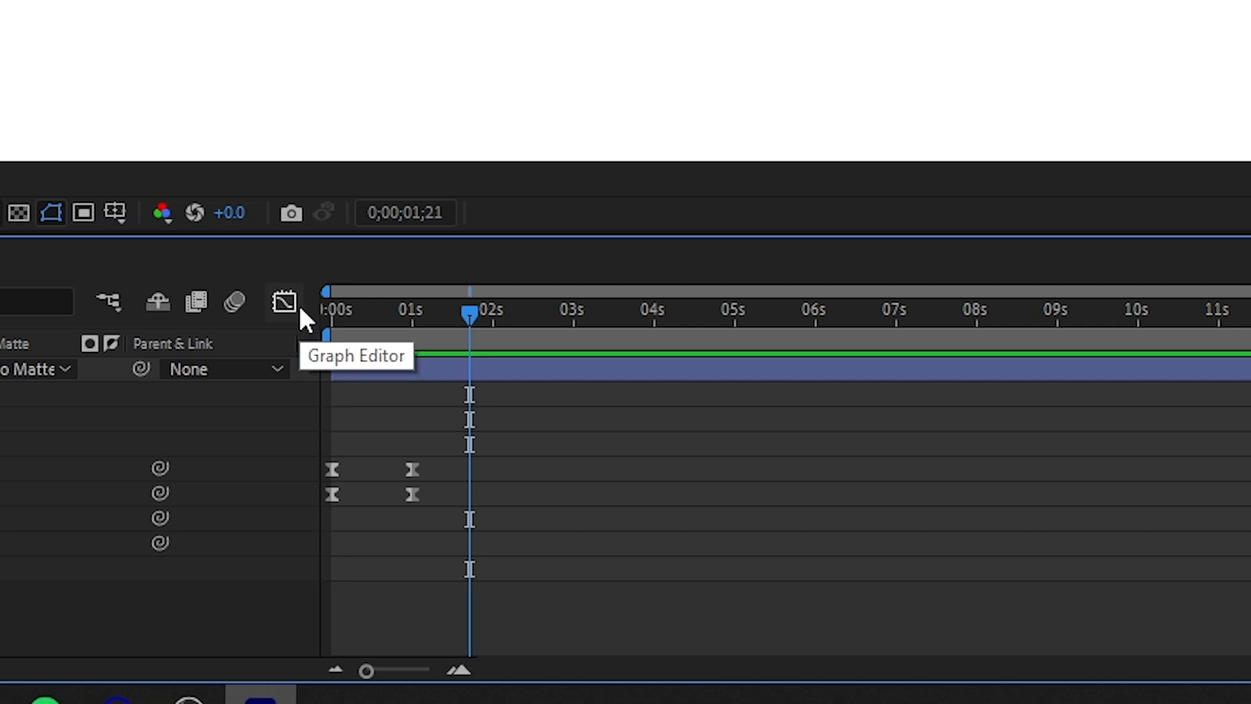
- View the Graph Editor and return to the keyframe view
left_click(300, 305)
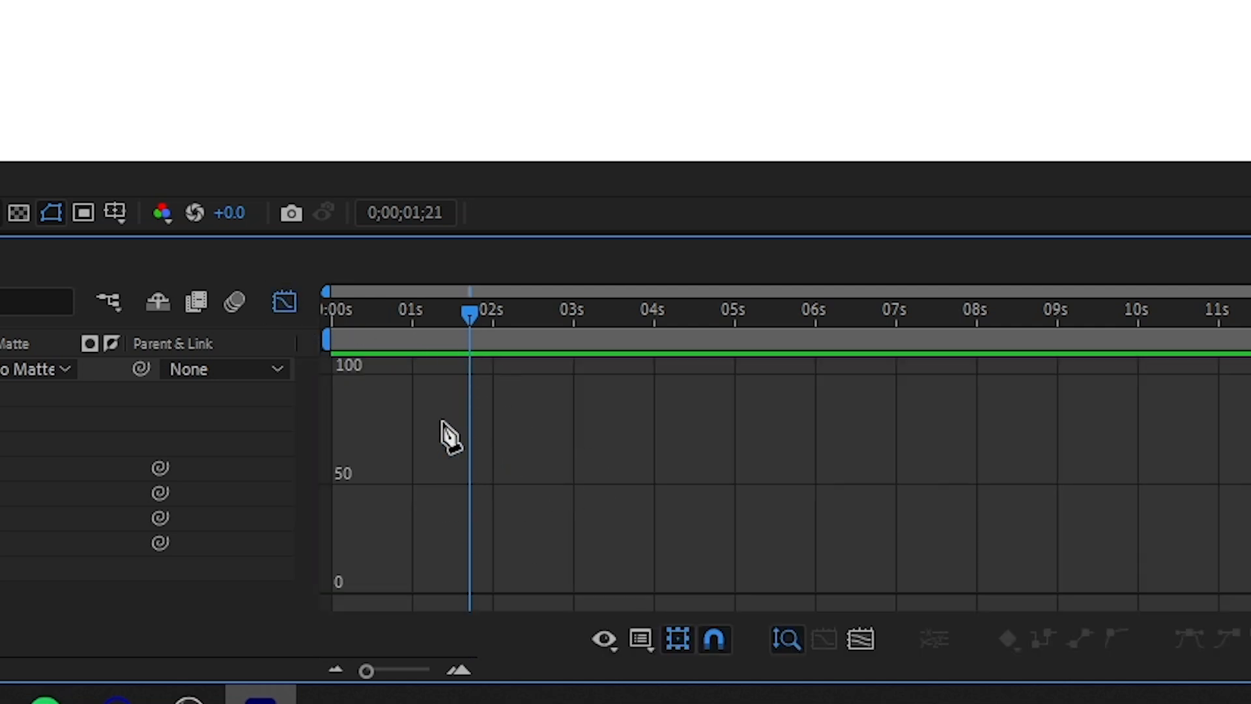
left_click(287, 302)
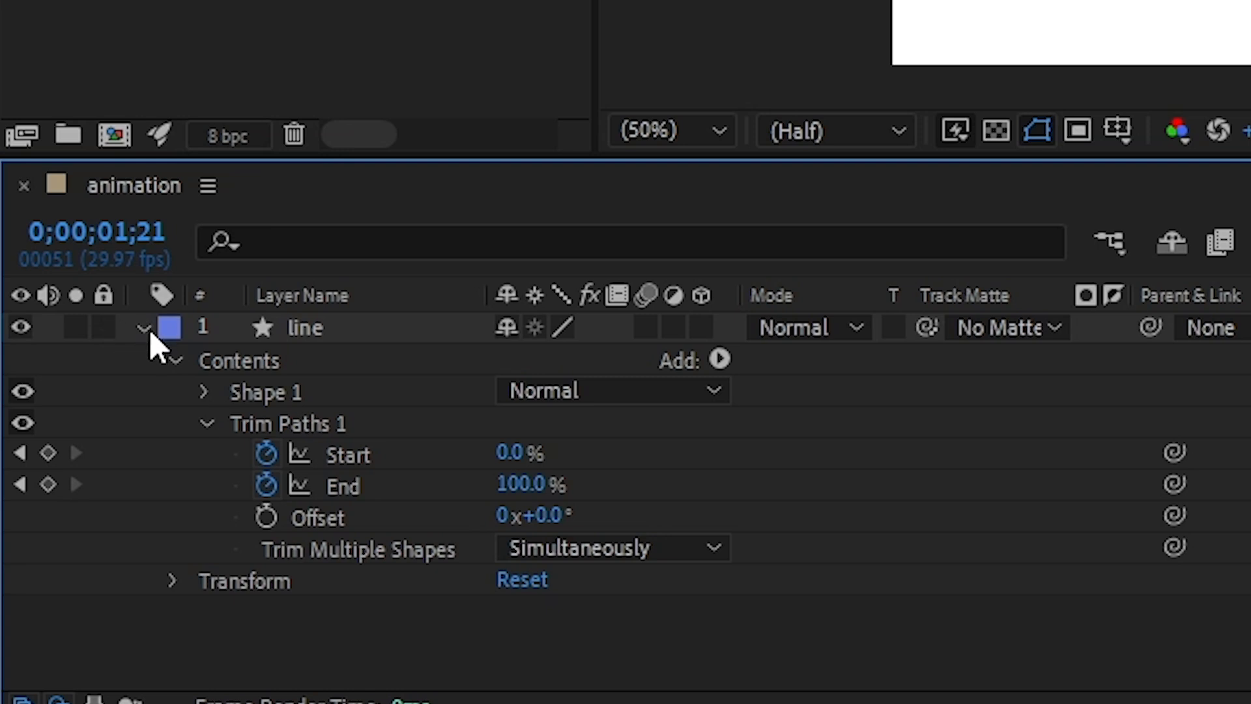
- Collapse the line layer's properties and lock the layer
left_click(143, 328)
left_click(105, 329)
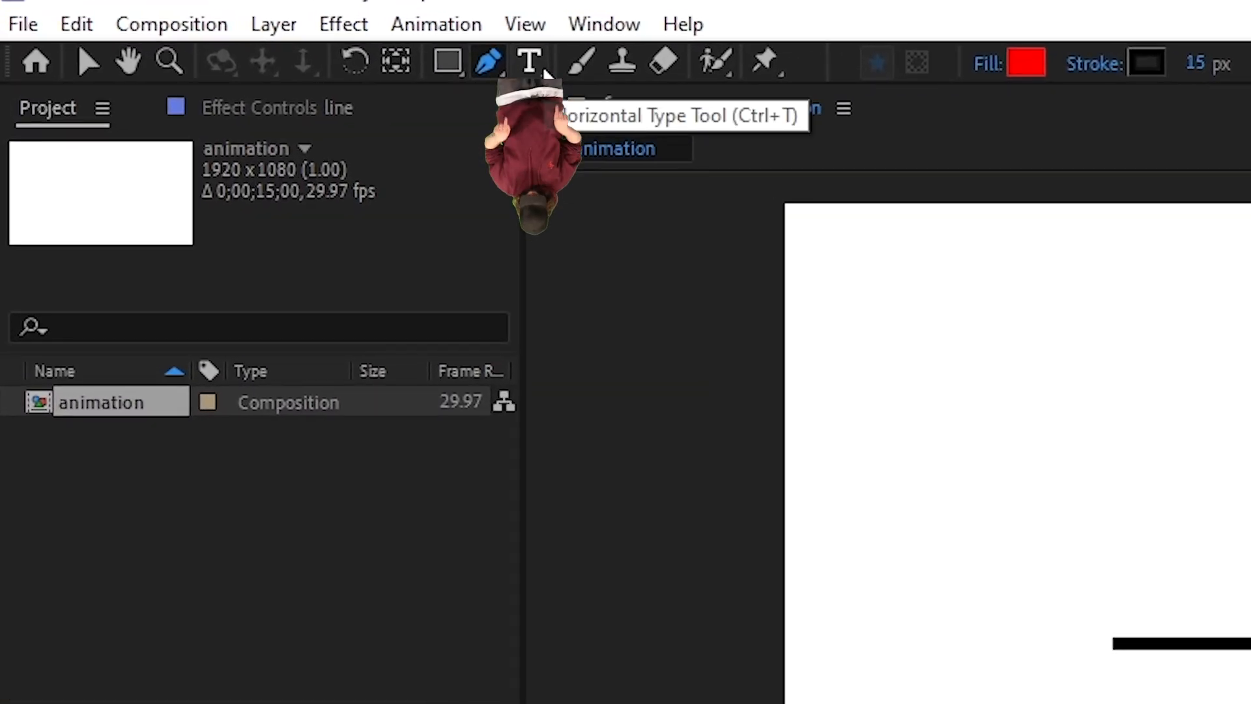
- Create a paragraph text box directly above the line and enter "Top Text" in it
left_click(540, 69)
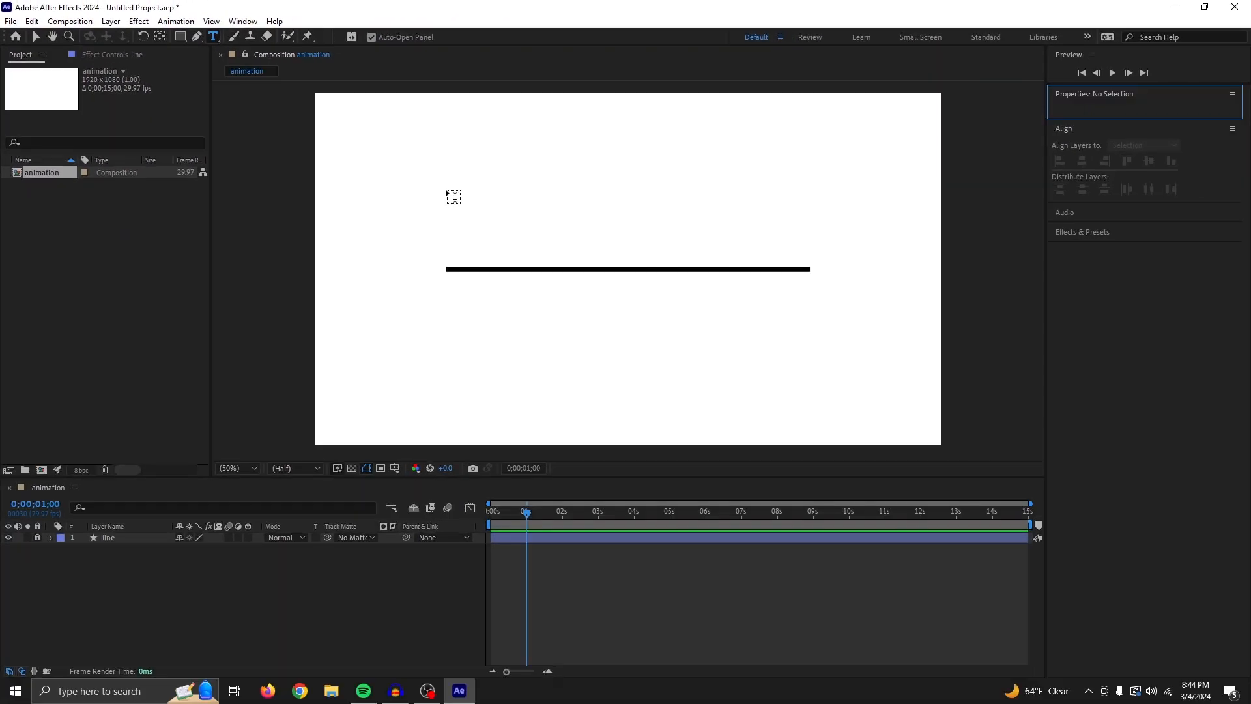
left_click_drag(598, 249, 1041, 348)
left_click_drag(775, 264, 784, 270)
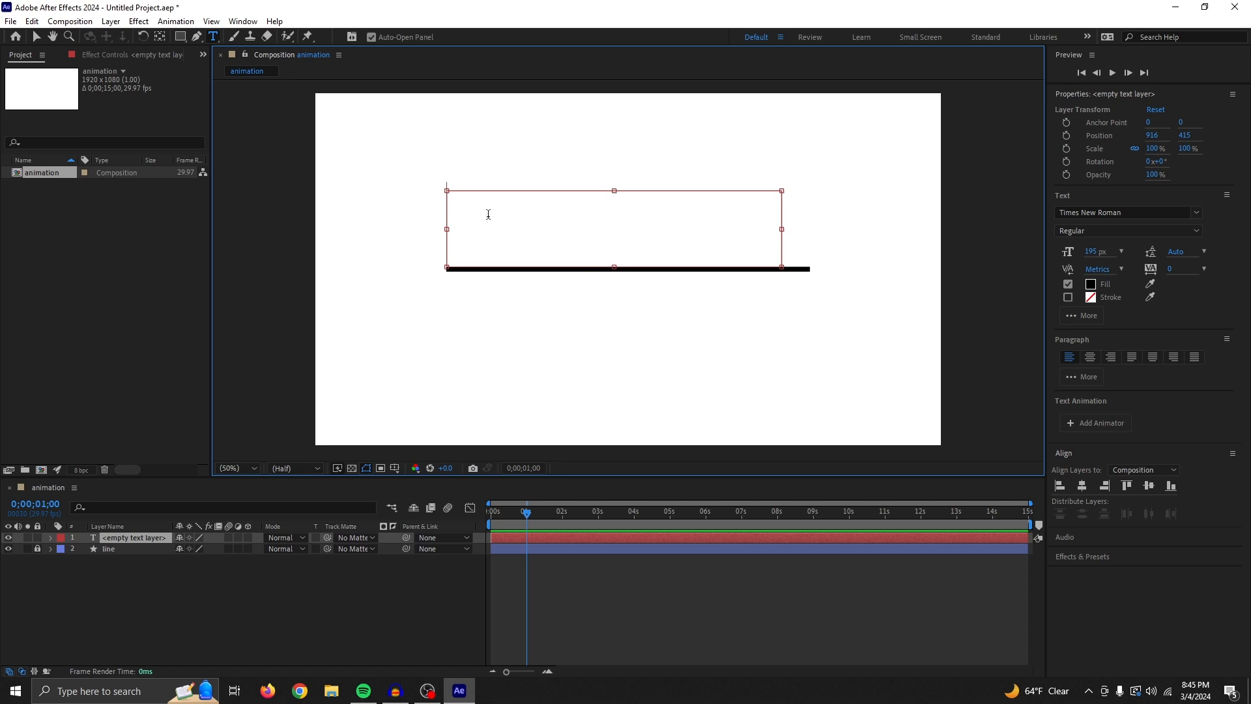
type("Top Text")
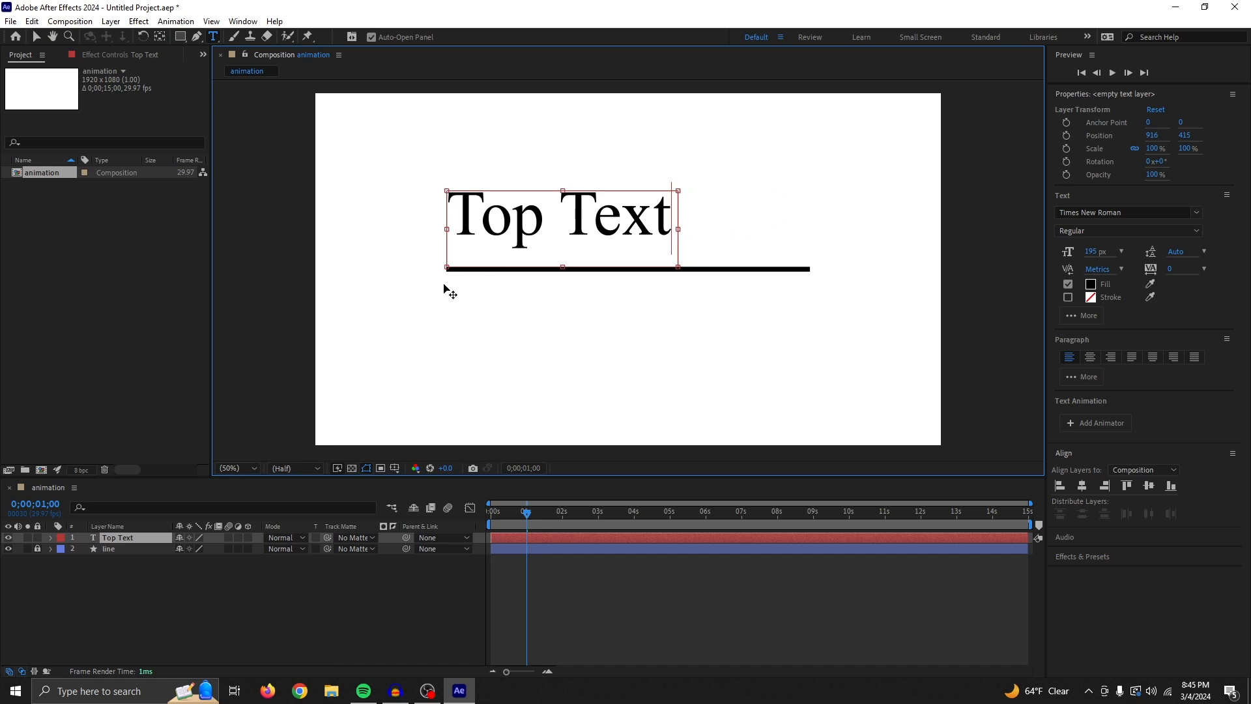
- Create a paragraph text box directly below the line, enter "Bottom Text" and widen the box to fit it on one line
left_click_drag(448, 290, 683, 371)
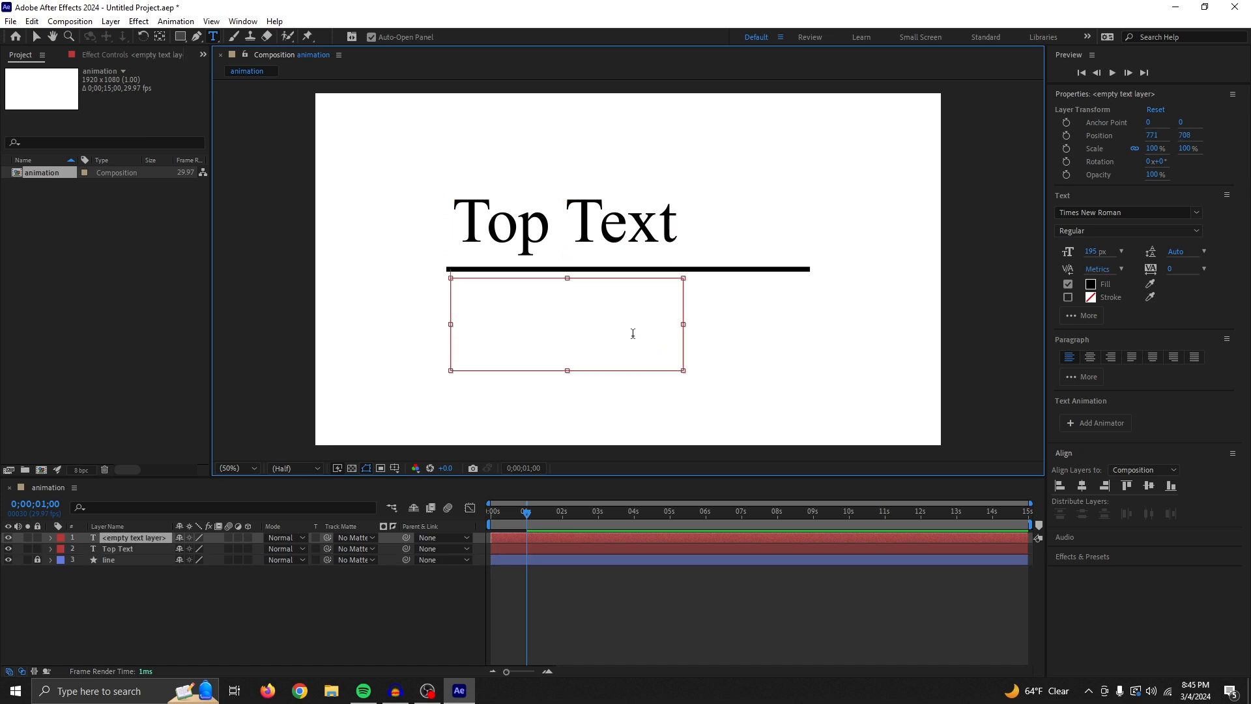
type("Bottom")
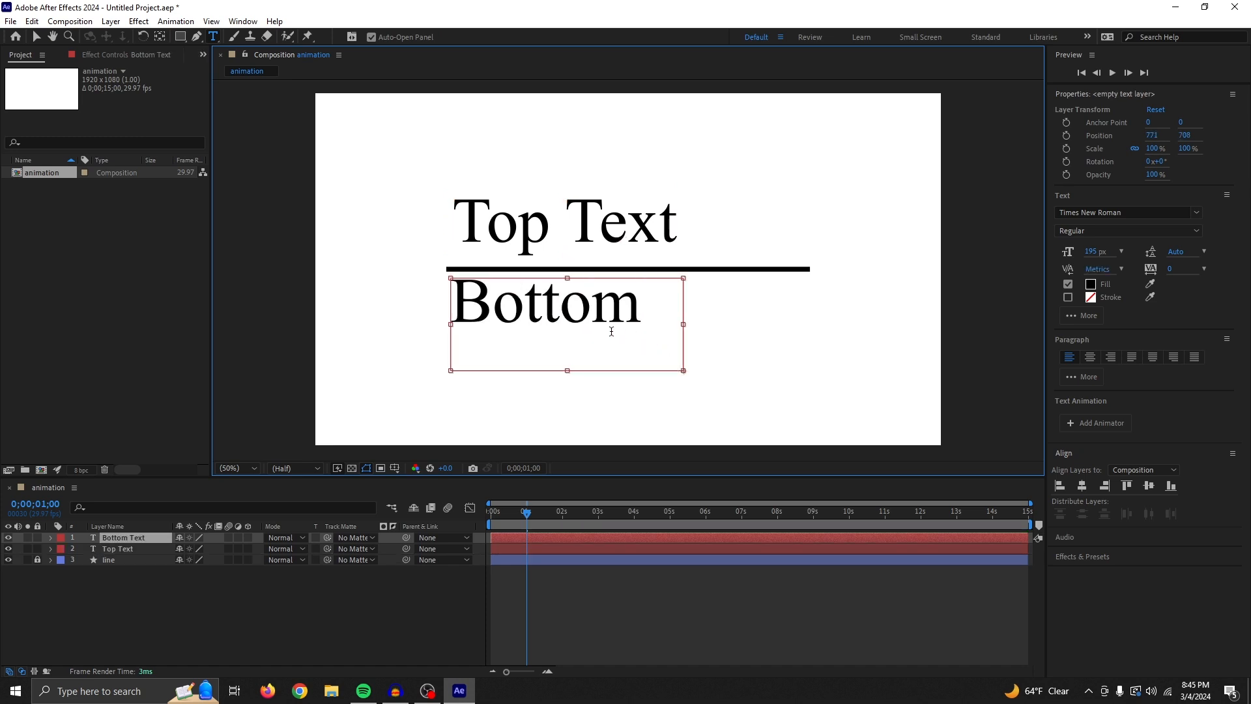
left_click_drag(730, 321, 793, 321)
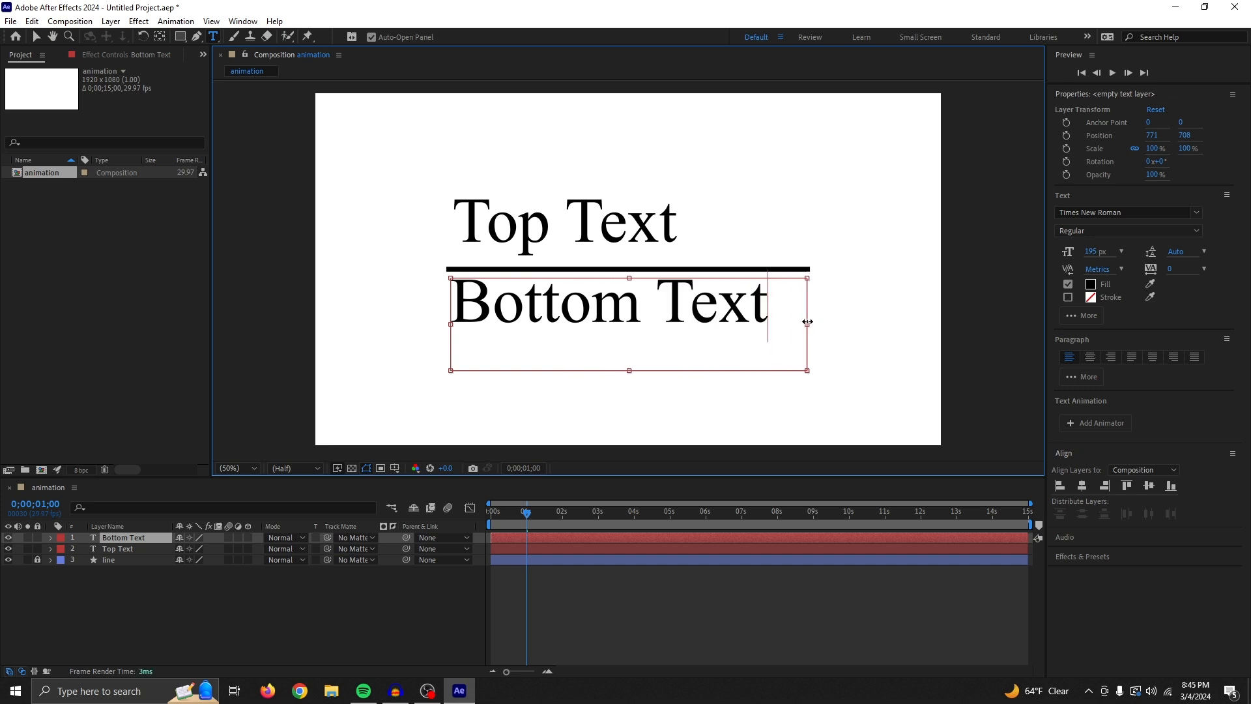
left_click(37, 37)
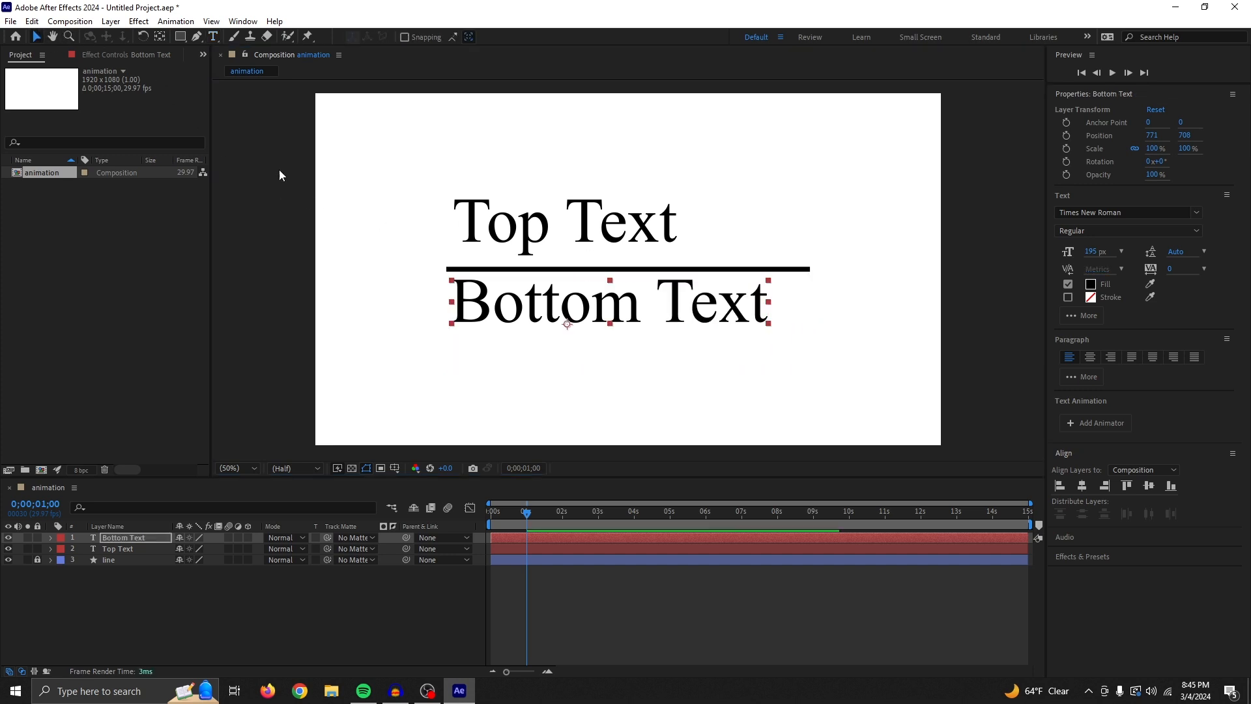
left_click(313, 193)
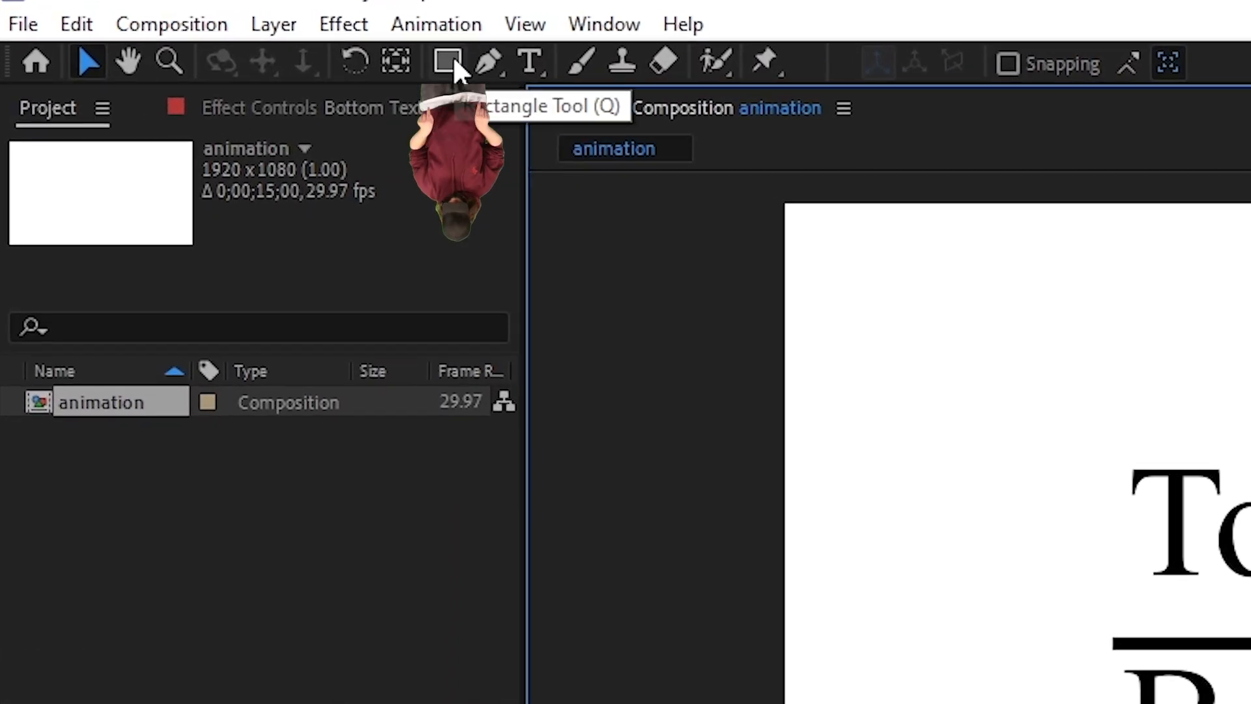
- Draw a red rectangle about 1138 by 312 px over the top text and set its stroke width to 0 px
left_click(451, 58)
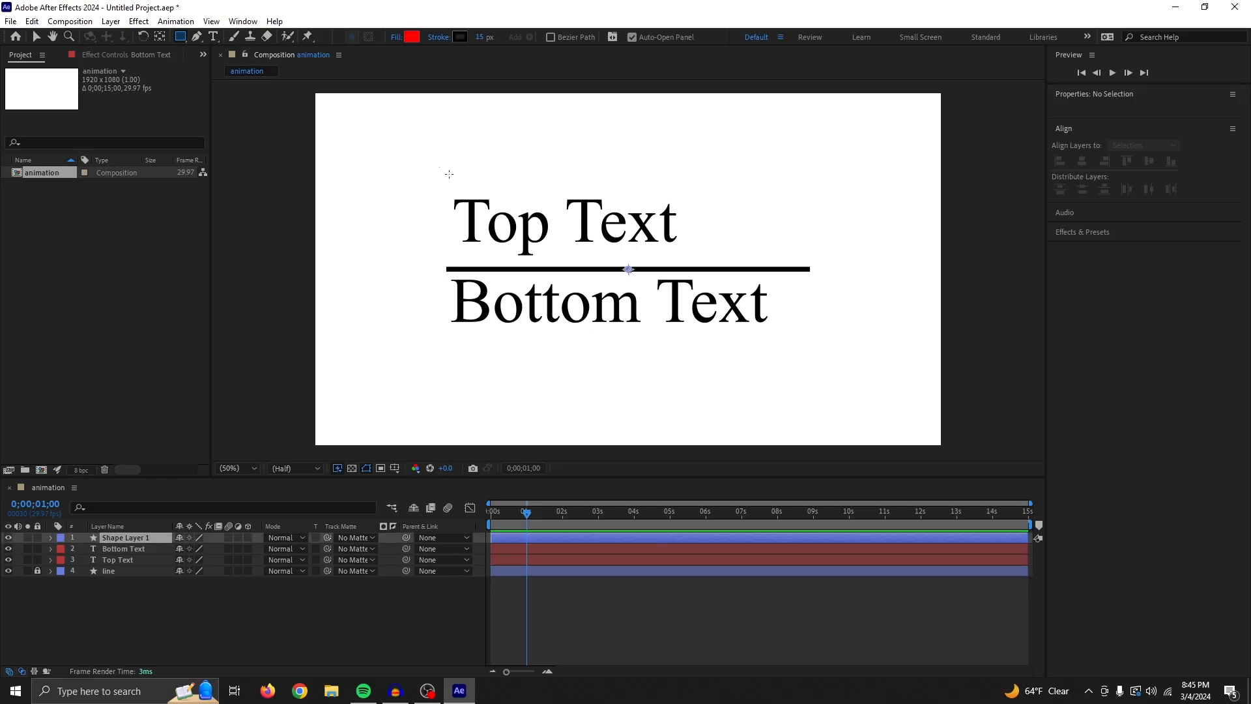
left_click_drag(438, 166, 805, 268)
left_click_drag(808, 269, 810, 268)
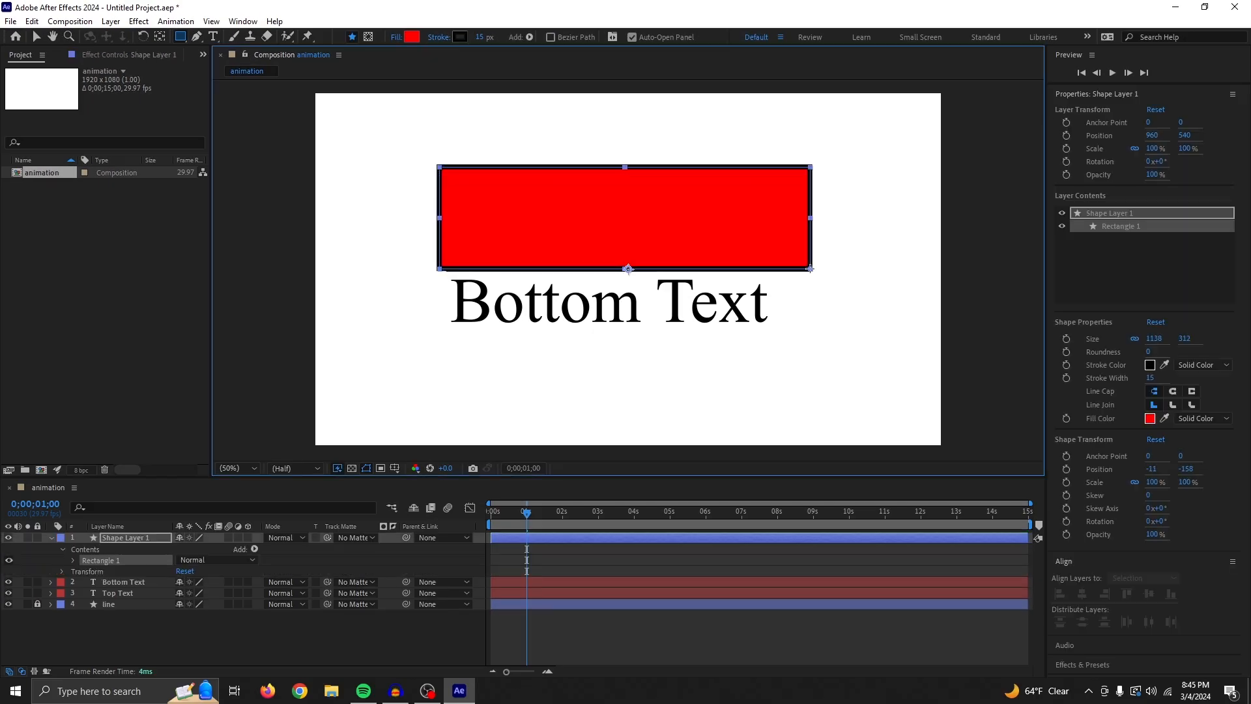
left_click(485, 41)
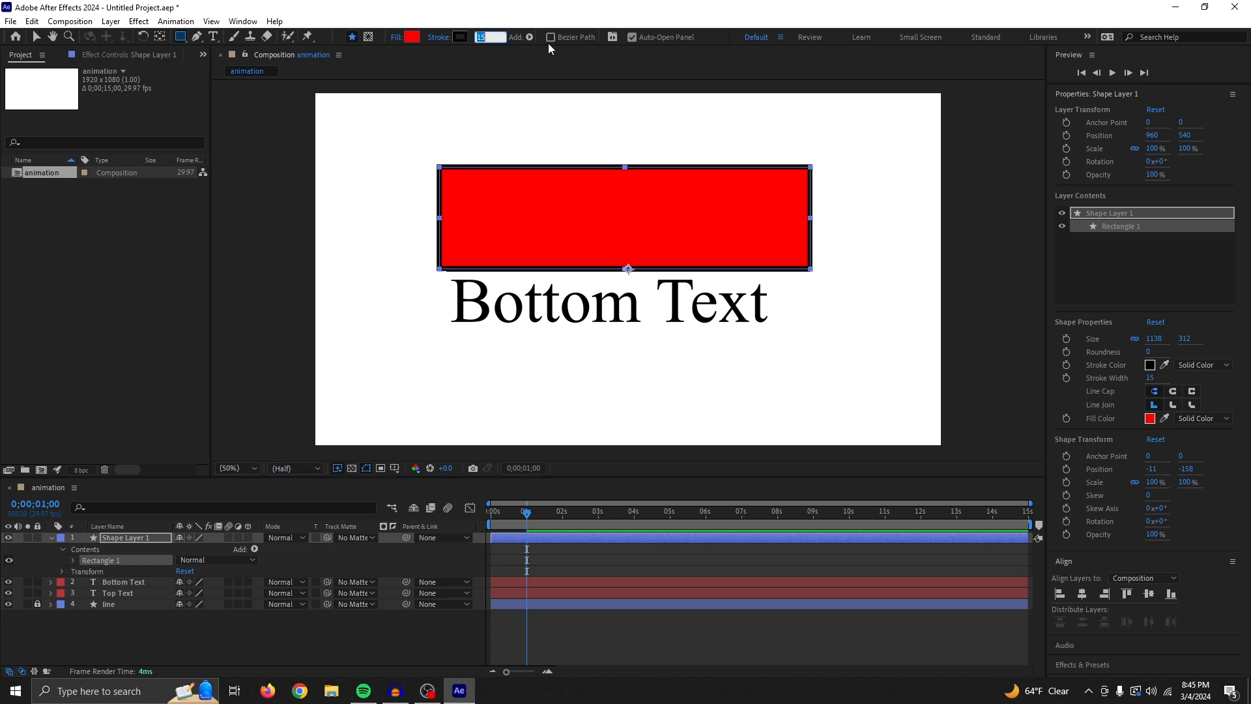
type("0")
key("Return")
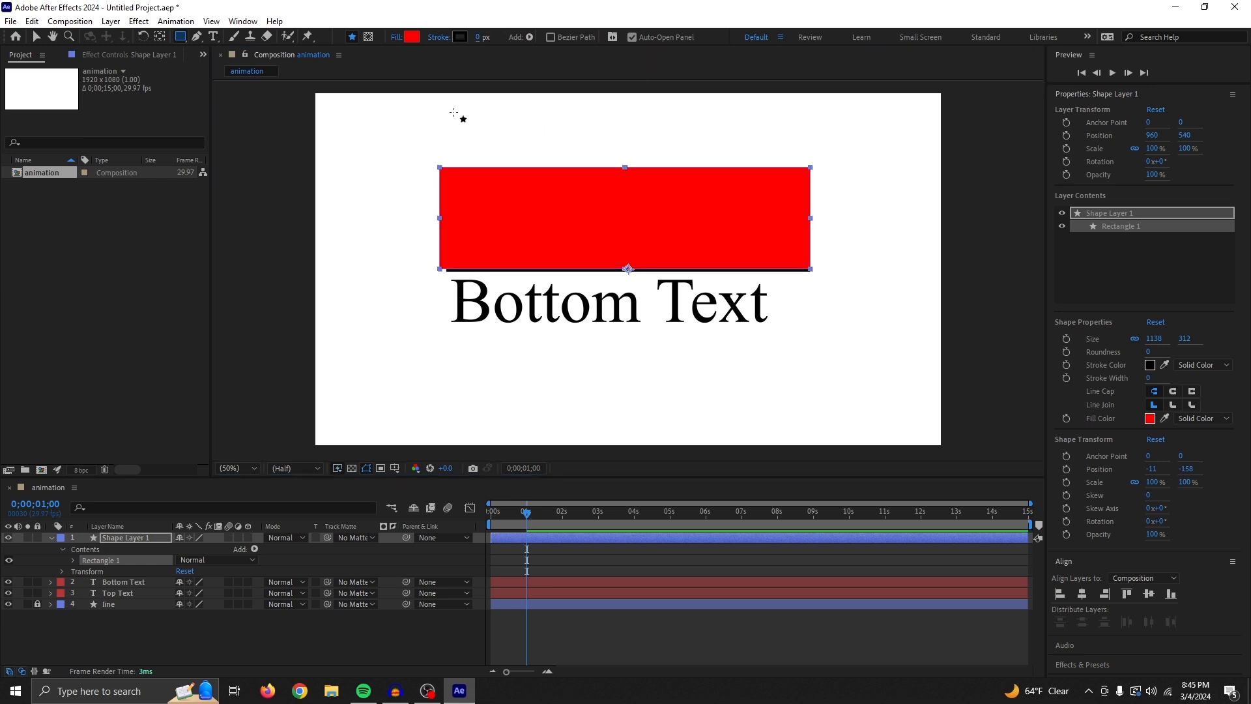
- Move the red rectangle slightly so its lower edge aligns with the line, and collapse its layer properties
left_click(37, 36)
left_click_drag(662, 211, 668, 217)
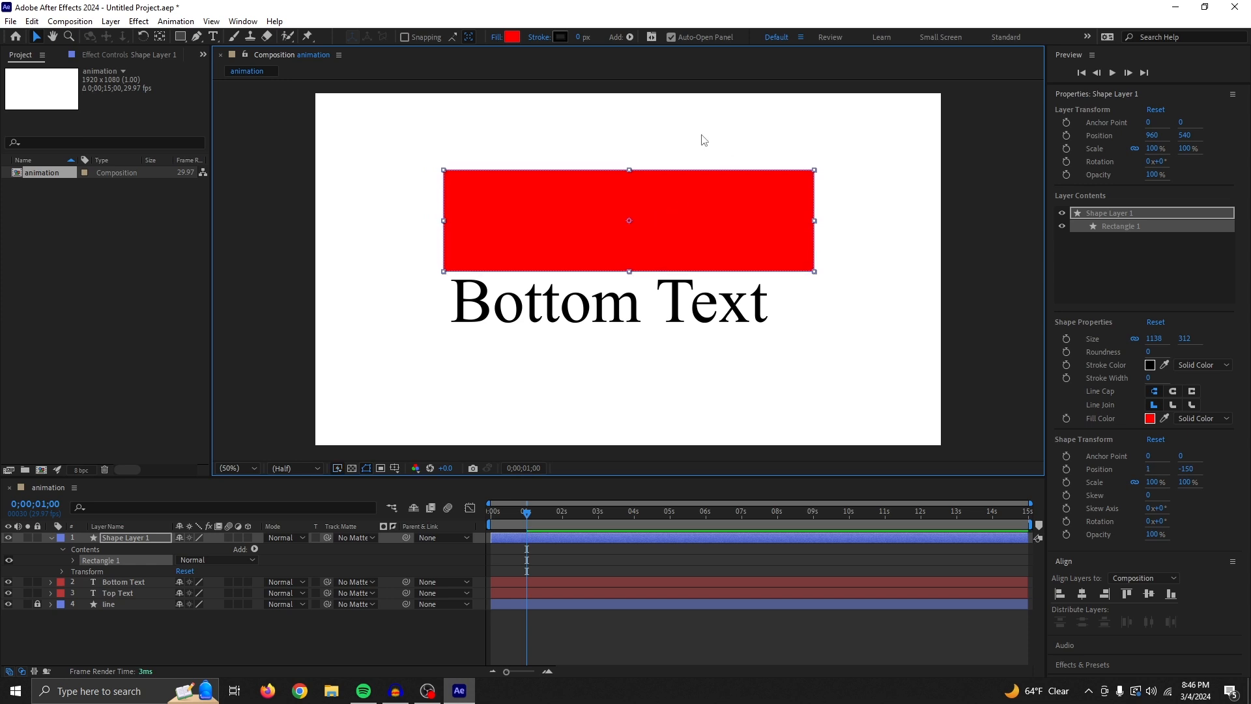
left_click(622, 127)
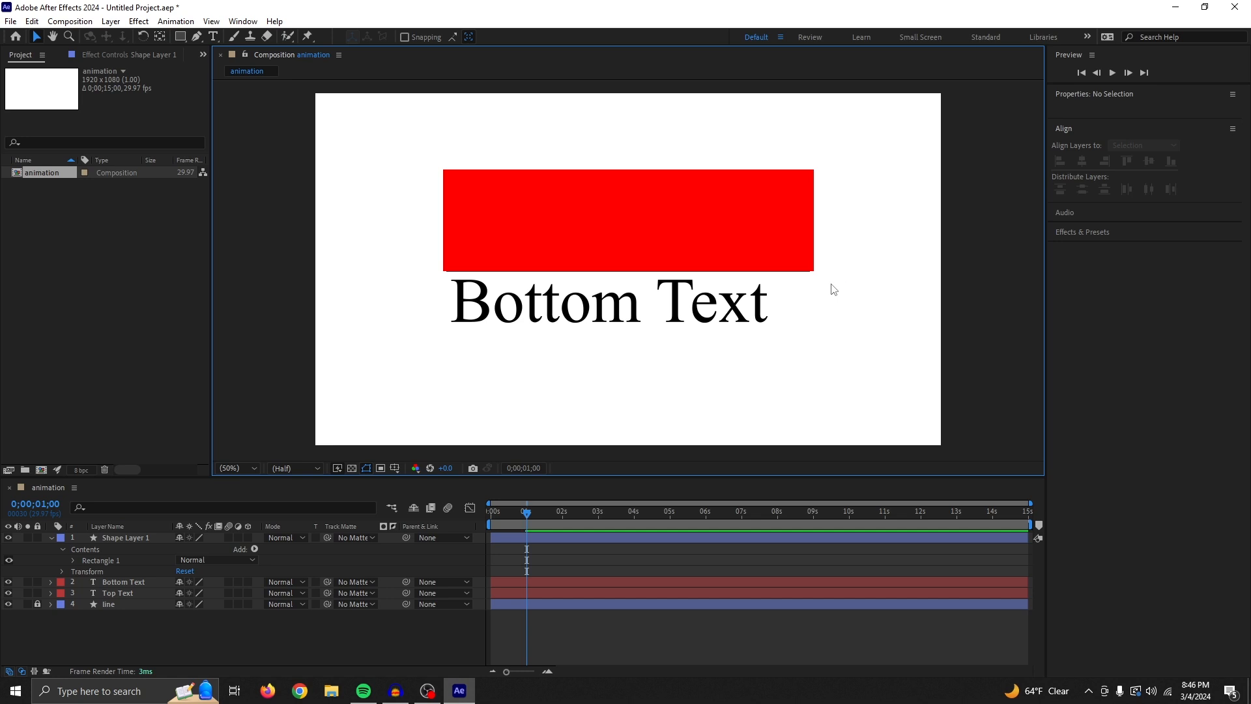
left_click(52, 538)
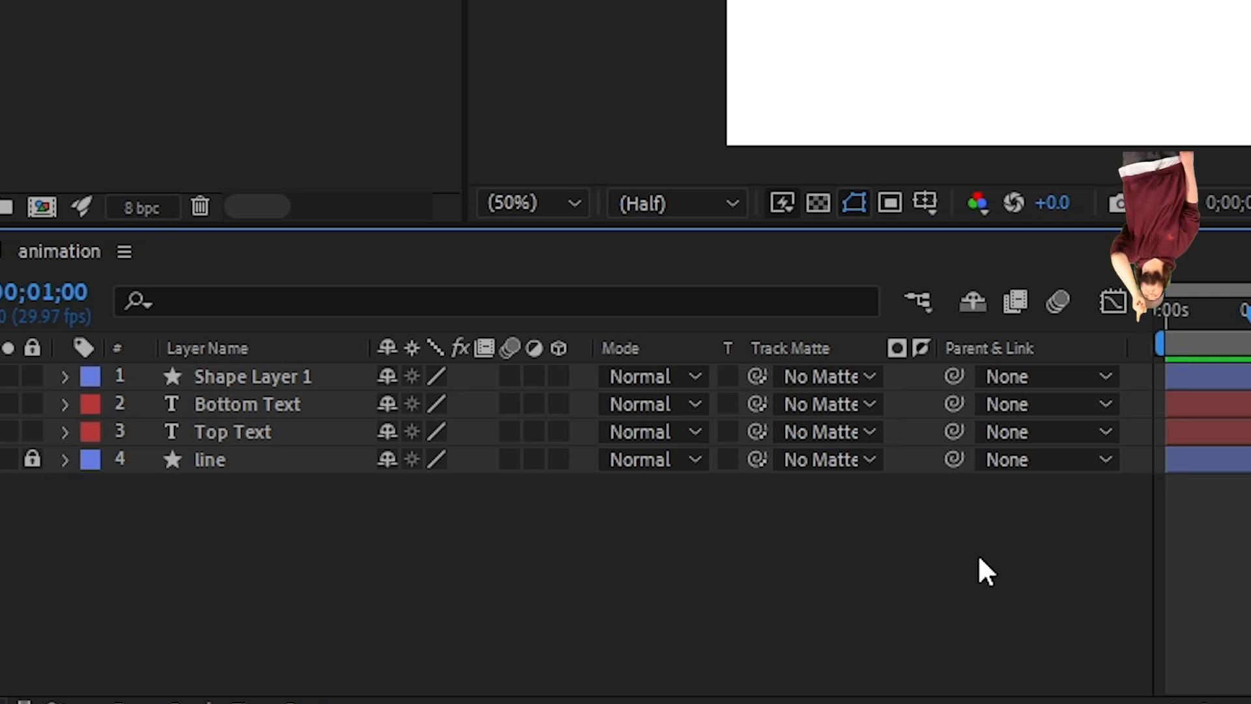
- Assign Shape Layer 1 as track matte to the Top Text and Bottom Text layers, inverting the matte for Bottom Text
right_click(1134, 344)
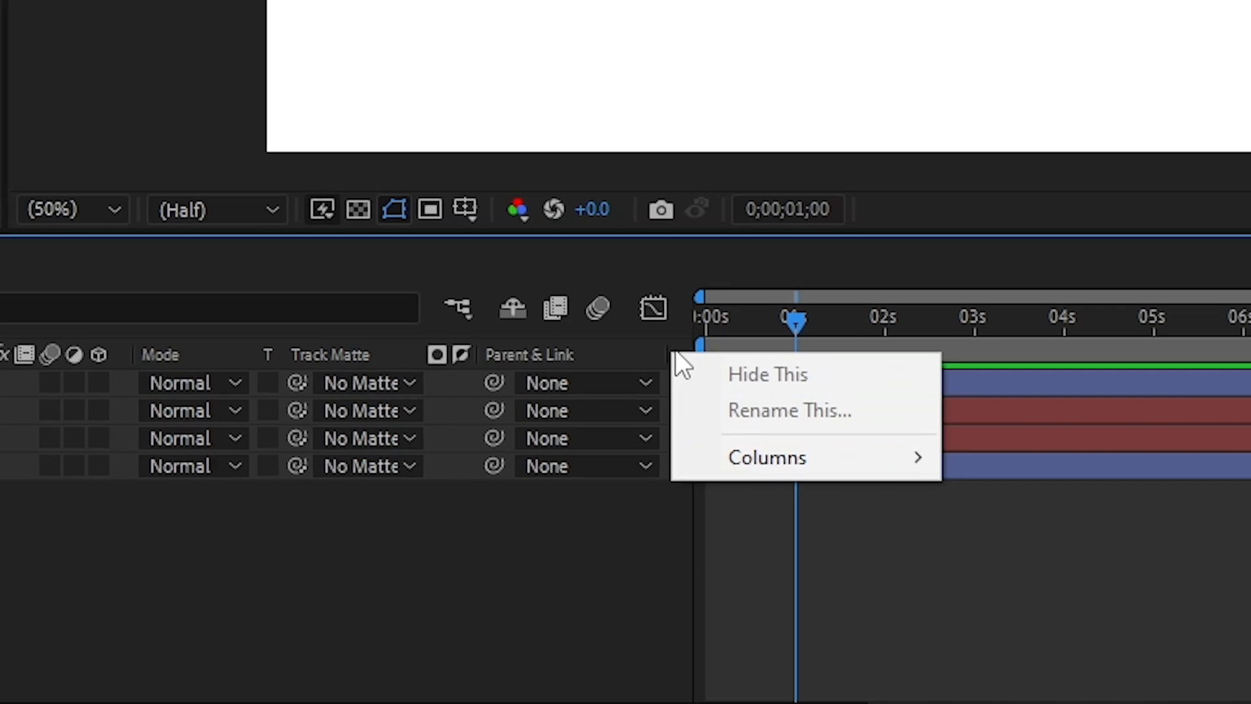
mouse_move(706, 462)
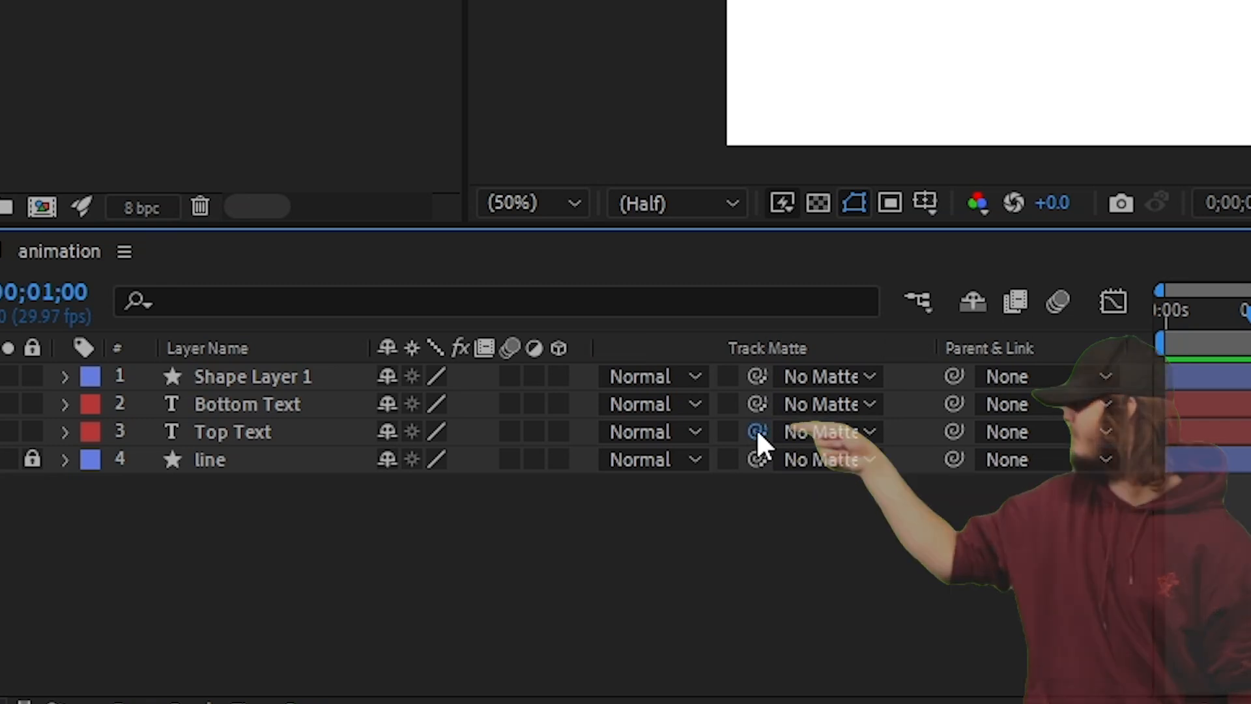
left_click_drag(756, 431, 394, 373)
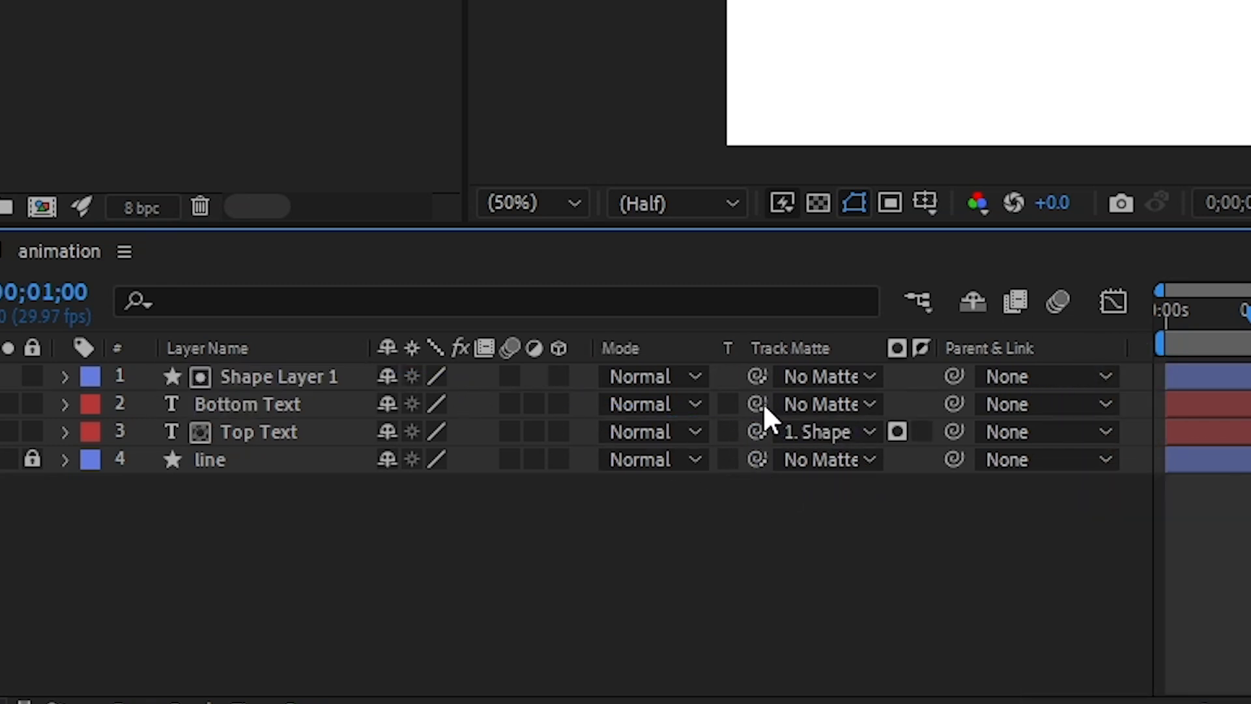
left_click_drag(757, 404, 538, 381)
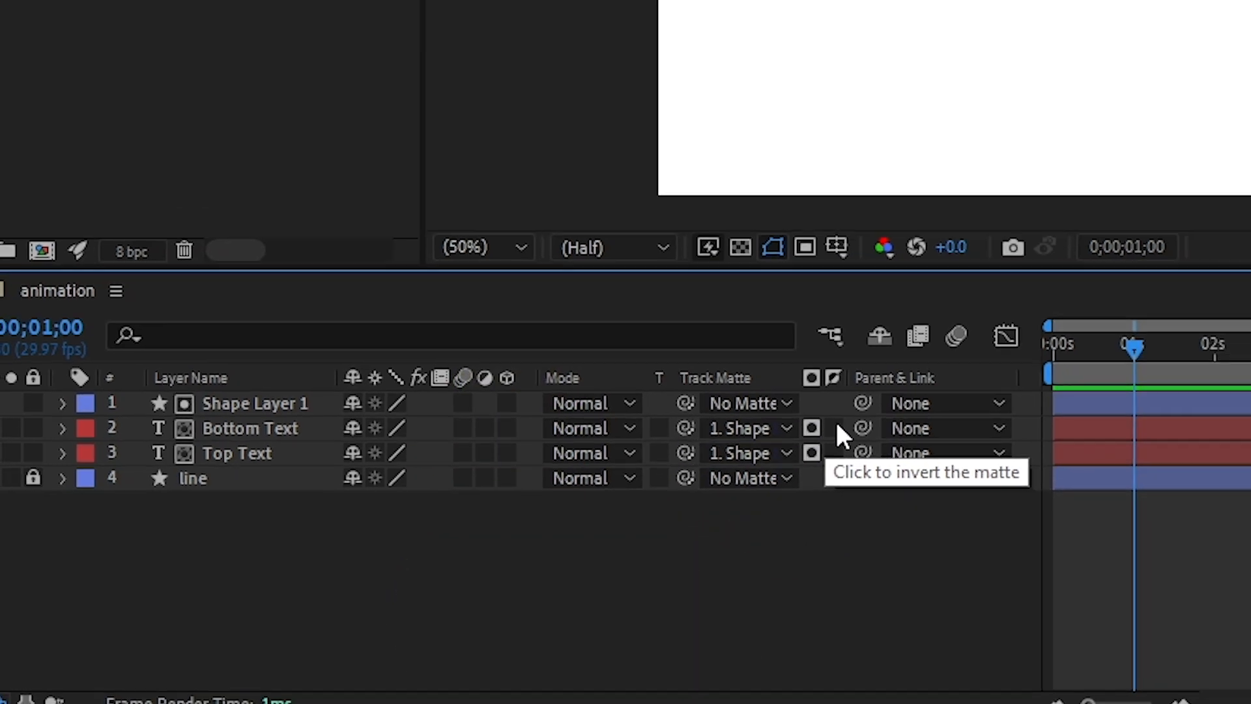
left_click(922, 402)
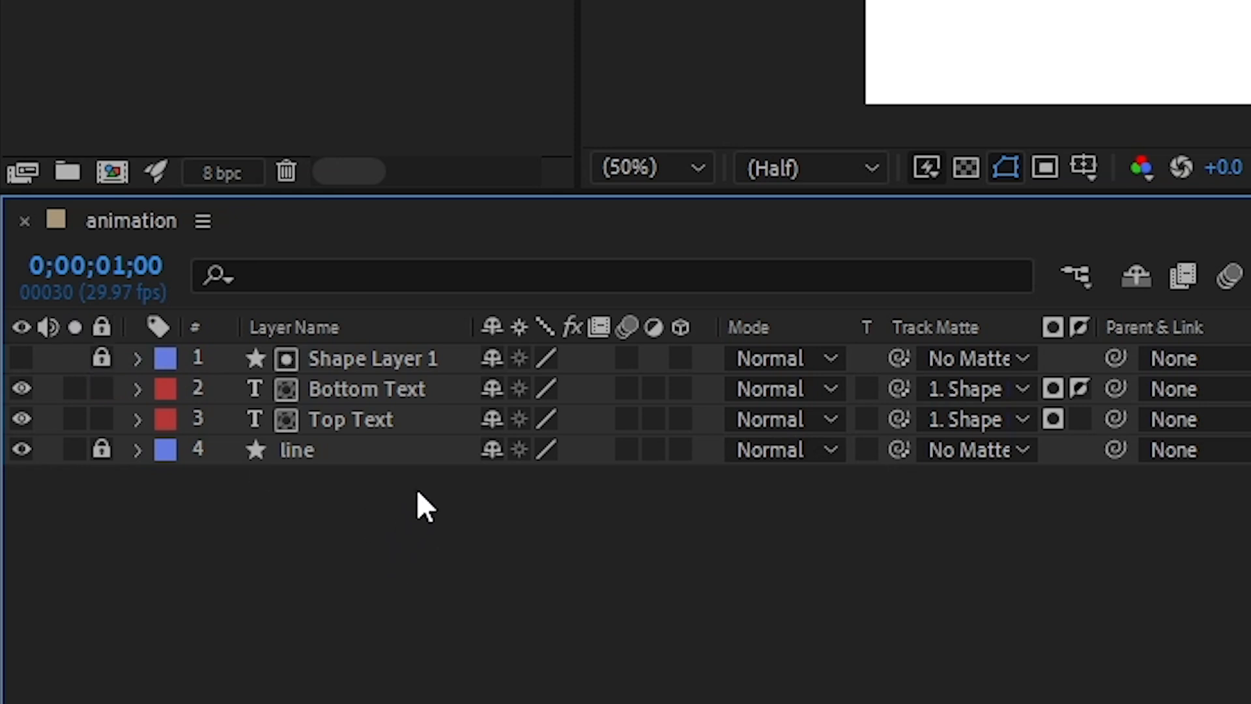
- Add a Position text animator to the Top Text layer
left_click(137, 420)
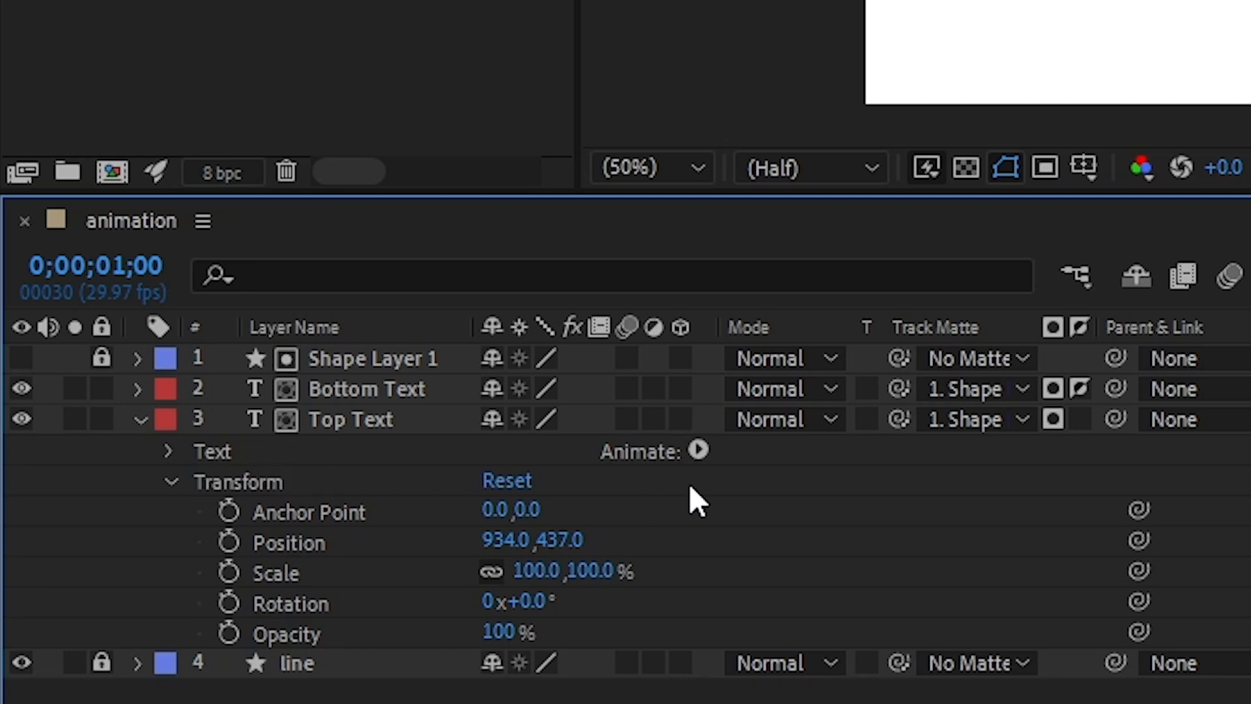
left_click(699, 450)
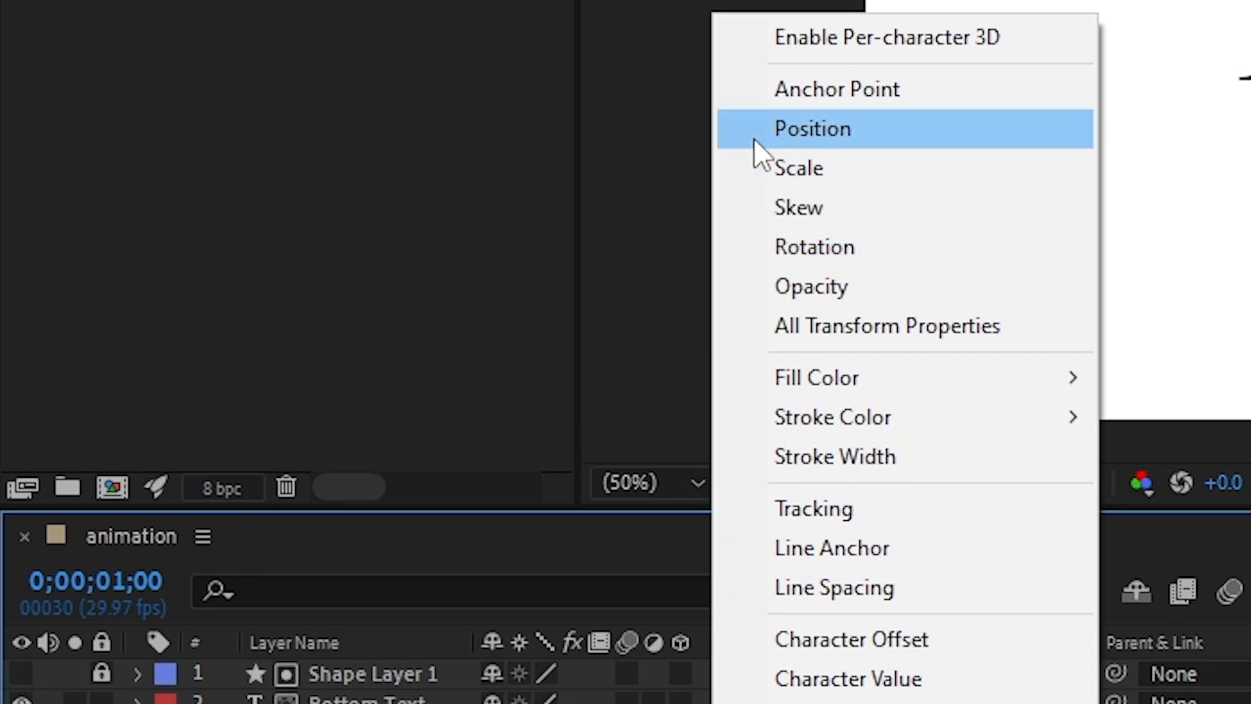
left_click(754, 134)
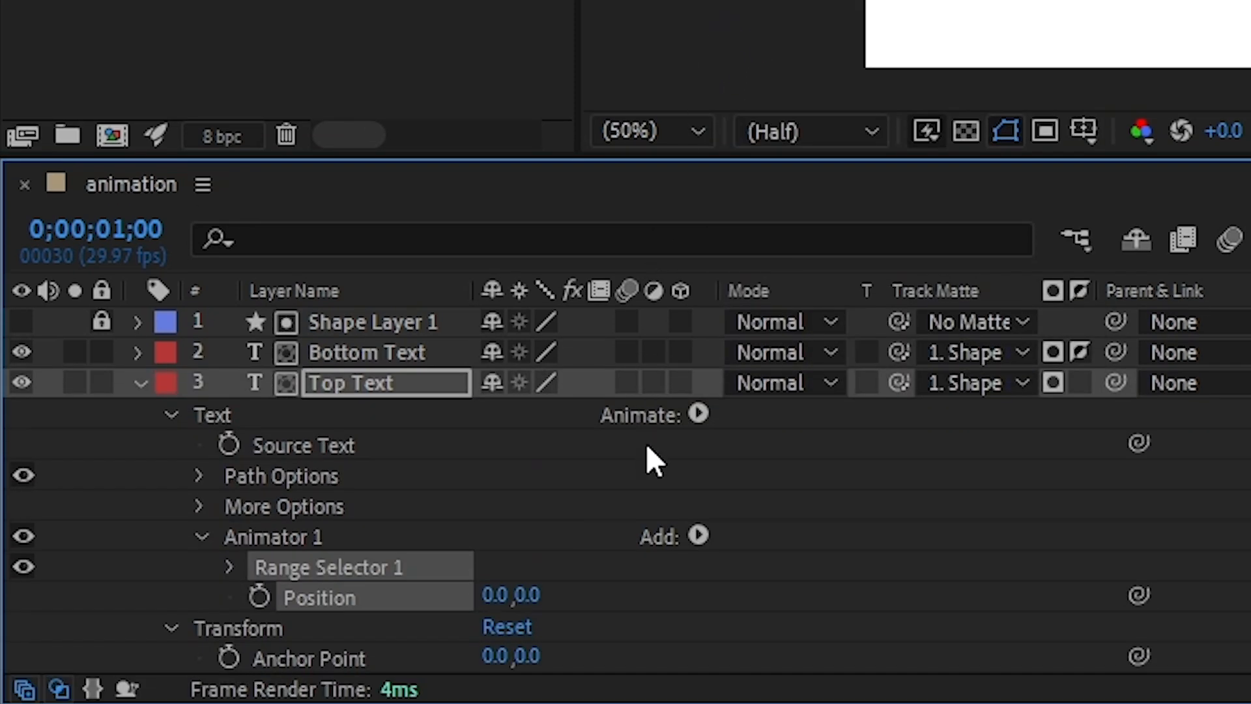
left_click(494, 561)
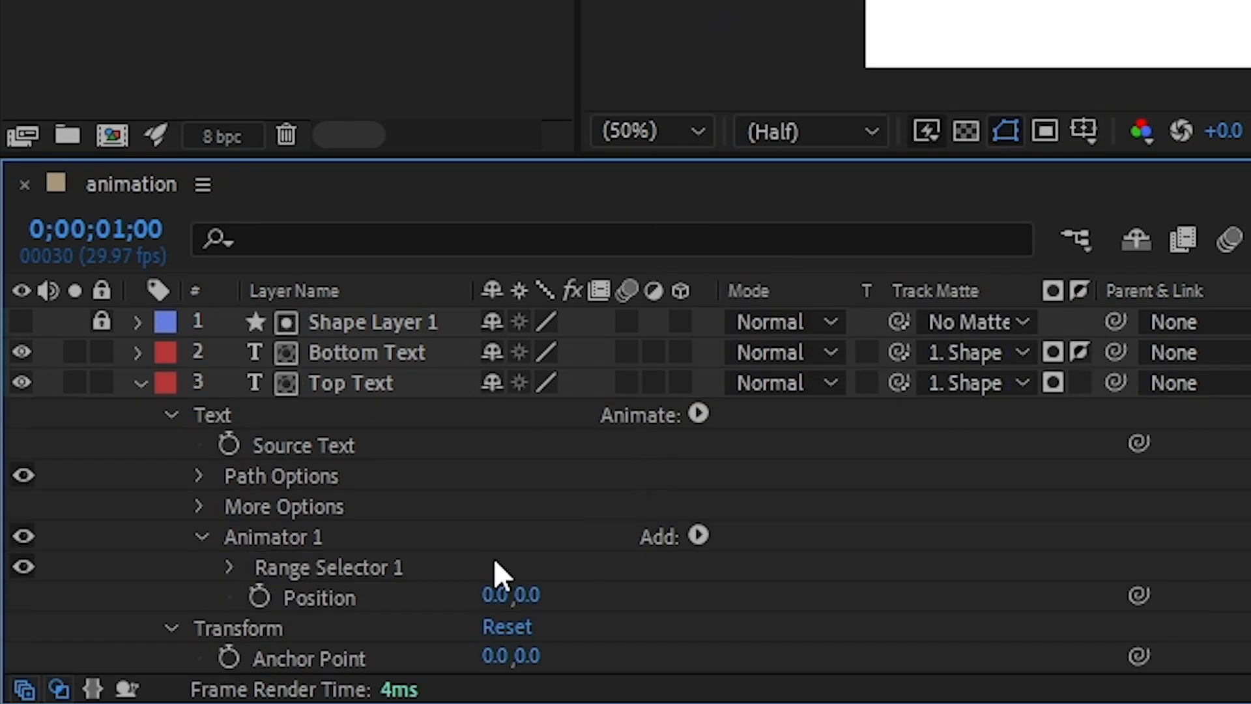
- Keyframe Animator 1's Position on the Top Text layer at one second with the value 0, 250
left_click(252, 596)
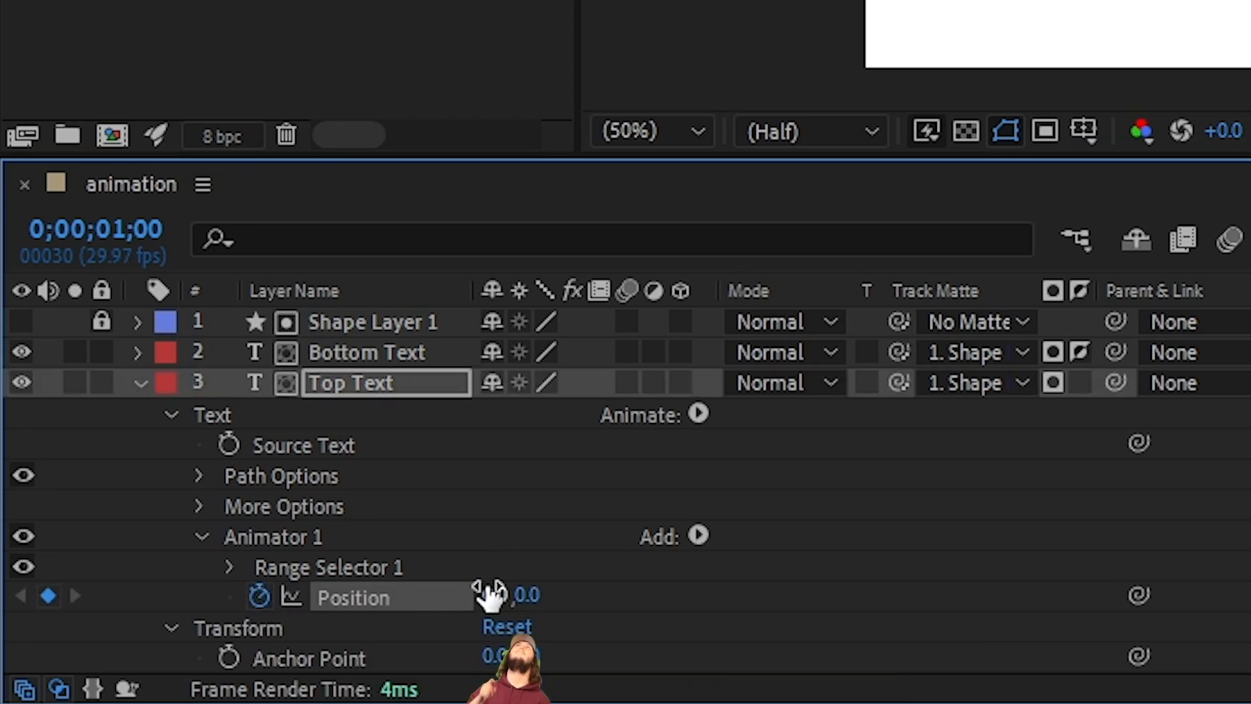
left_click(525, 594)
type("250")
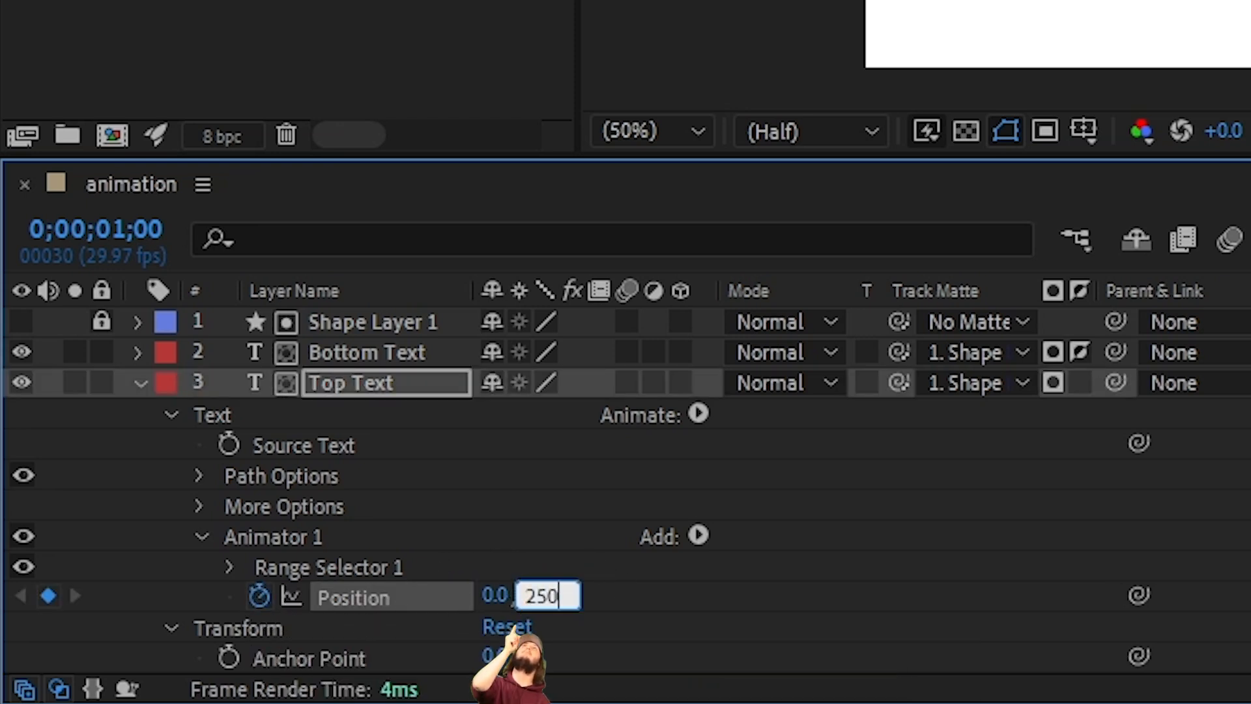
key("Return")
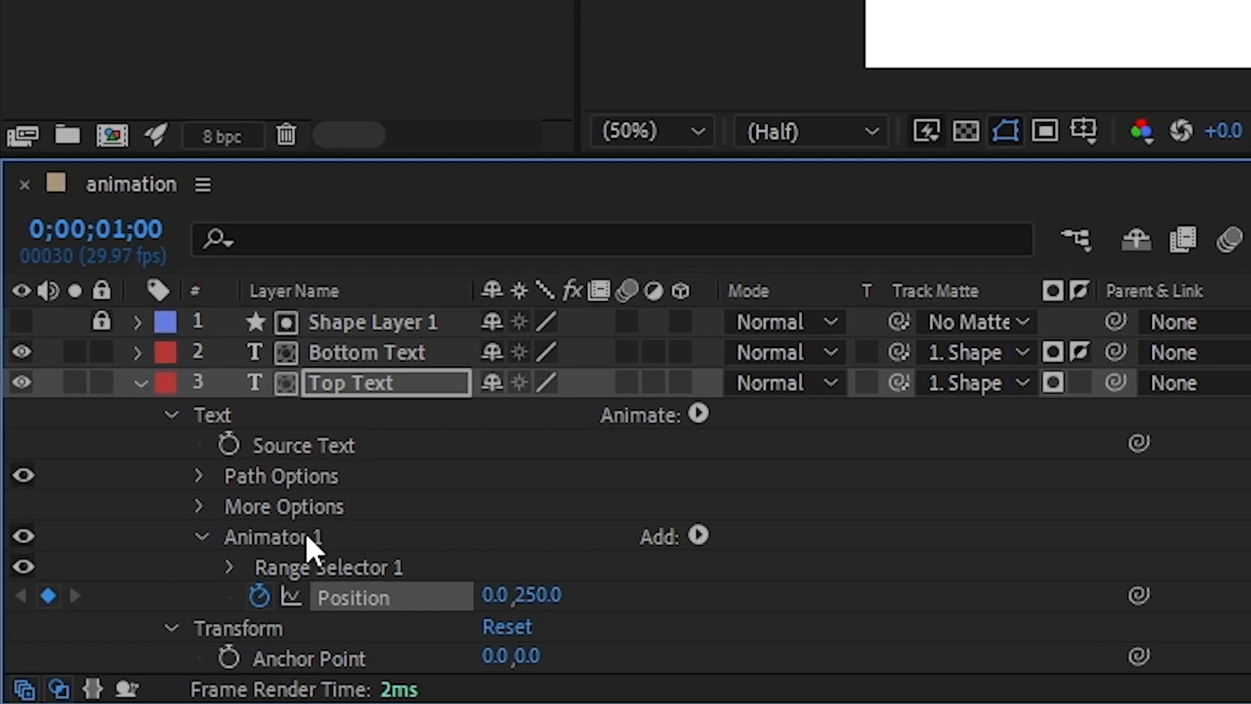
- Keyframe Range Selector 1's Offset at one second with a value of -100%
left_click(230, 567)
scroll(241, 561, "down", 4)
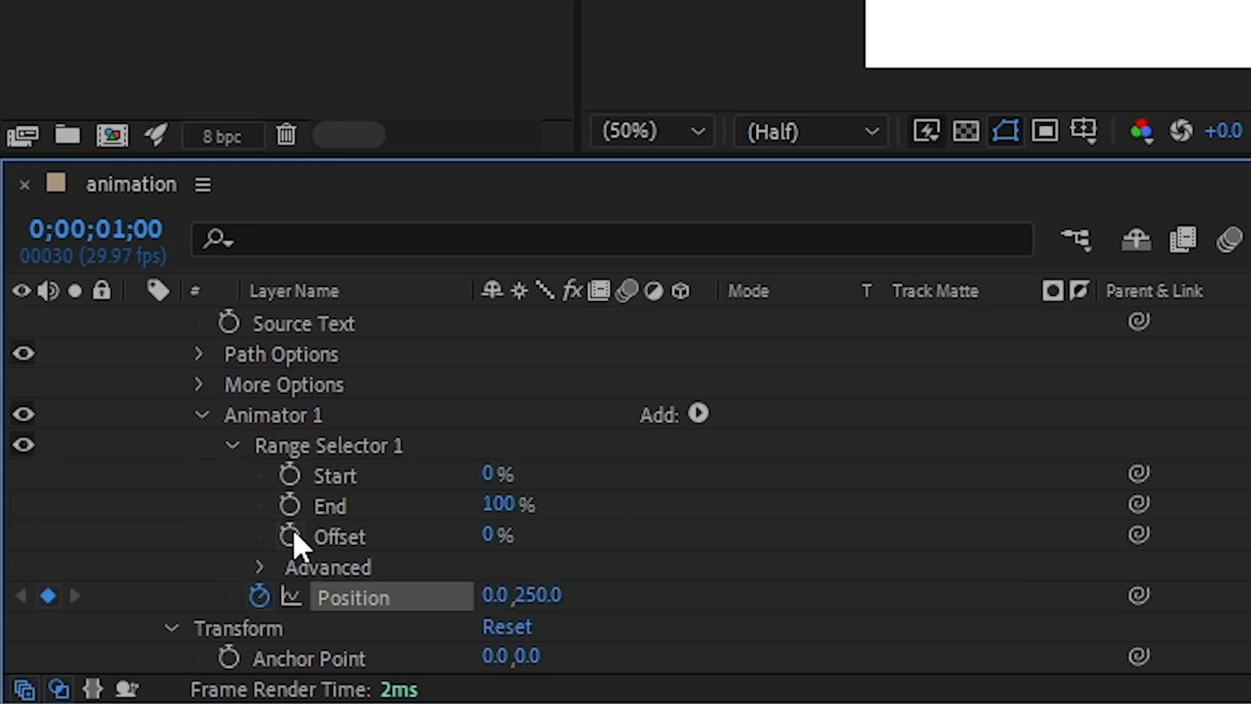
left_click(290, 534)
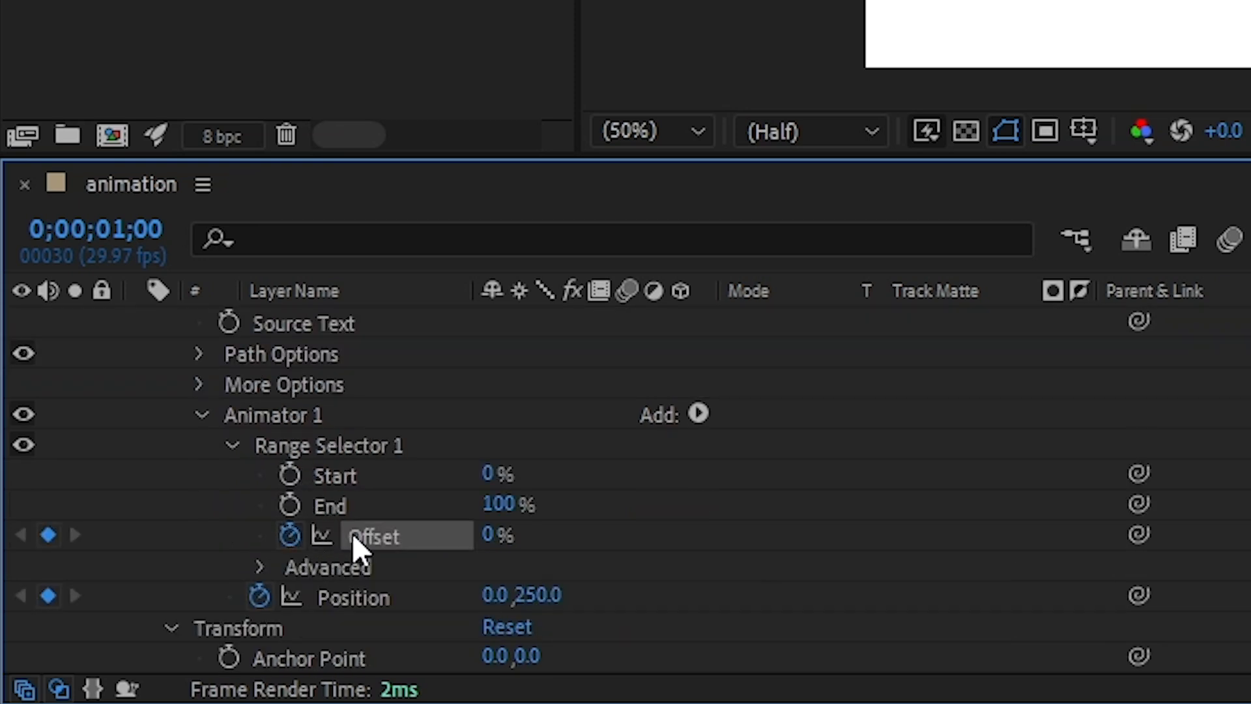
left_click(489, 535)
type("-100")
key("Return")
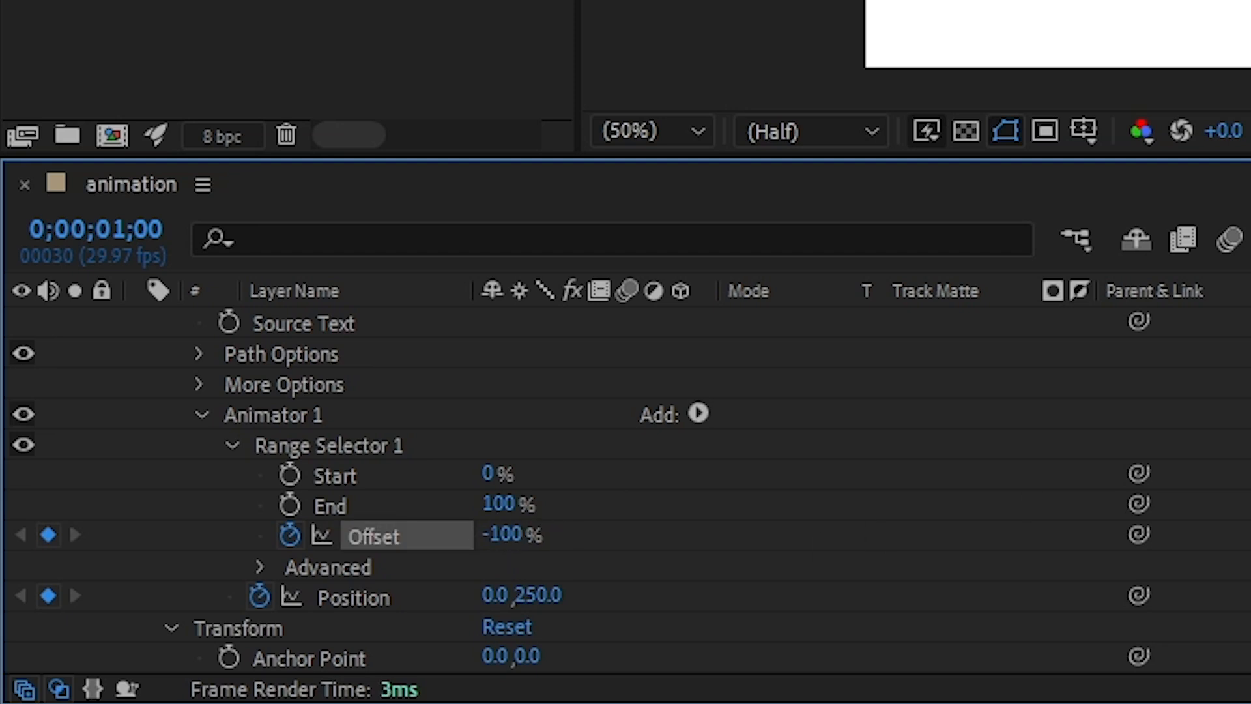
- Add a second Offset keyframe of 100% at 0;00;03;00
left_click_drag(1225, 261, 1249, 261)
left_click(512, 535)
type("100")
key("Return")
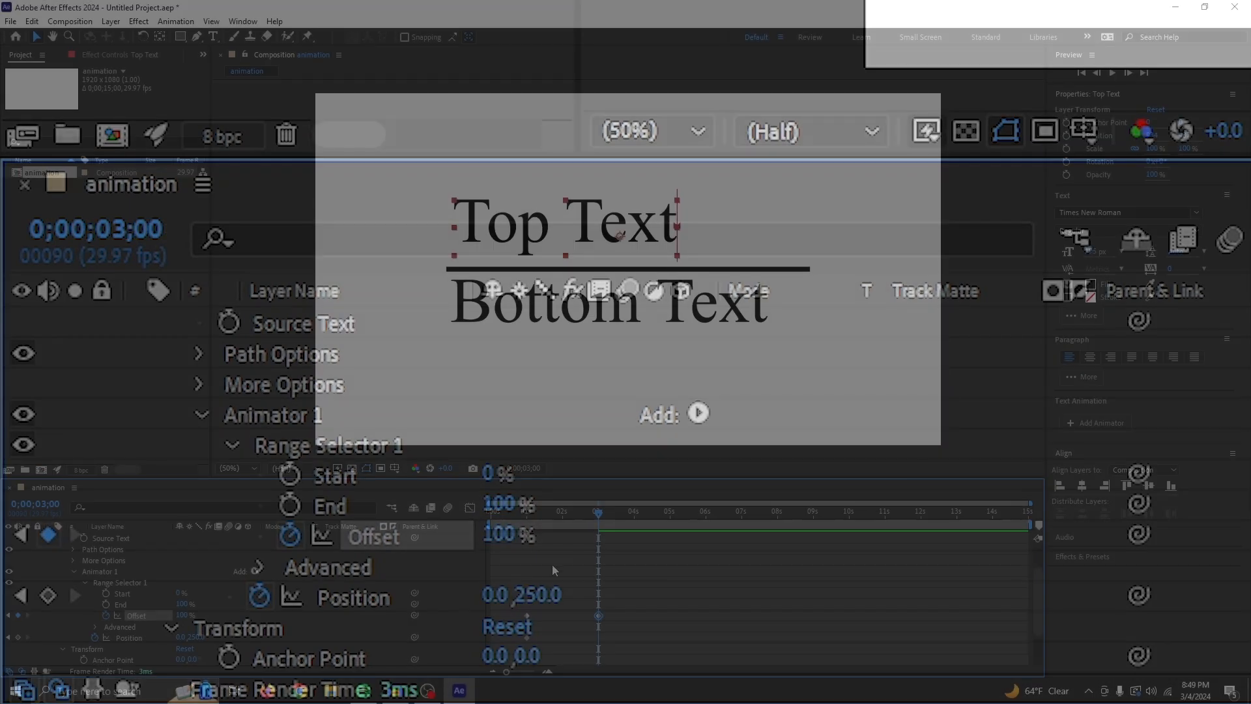
- Preview the top text animation from 0;00;00;19 and return the playhead to one second
left_click_drag(541, 511, 514, 509)
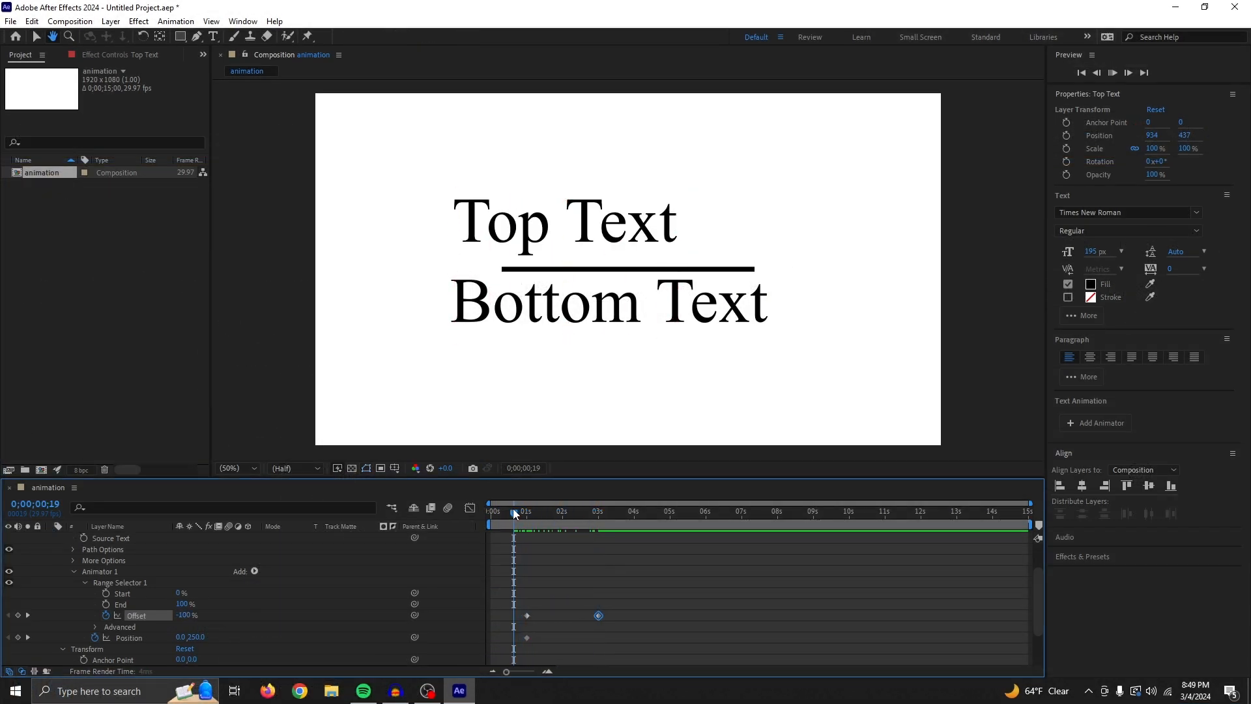
key("space")
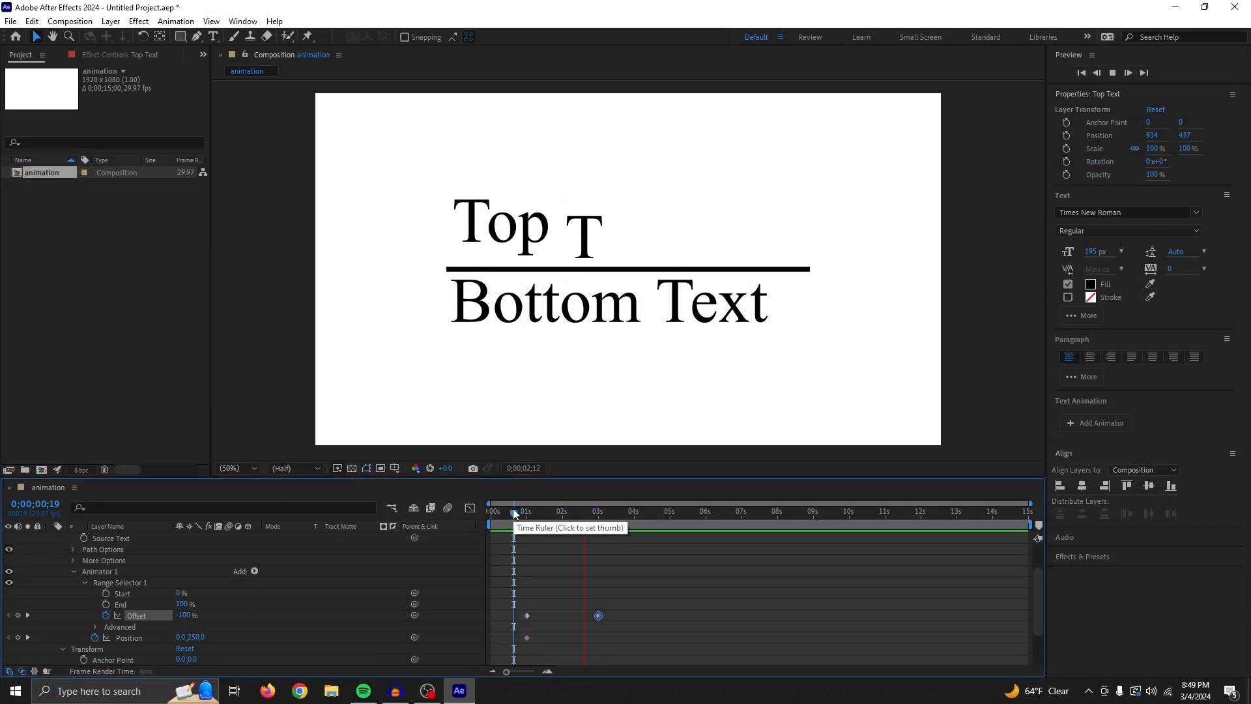
left_click_drag(589, 513, 526, 526)
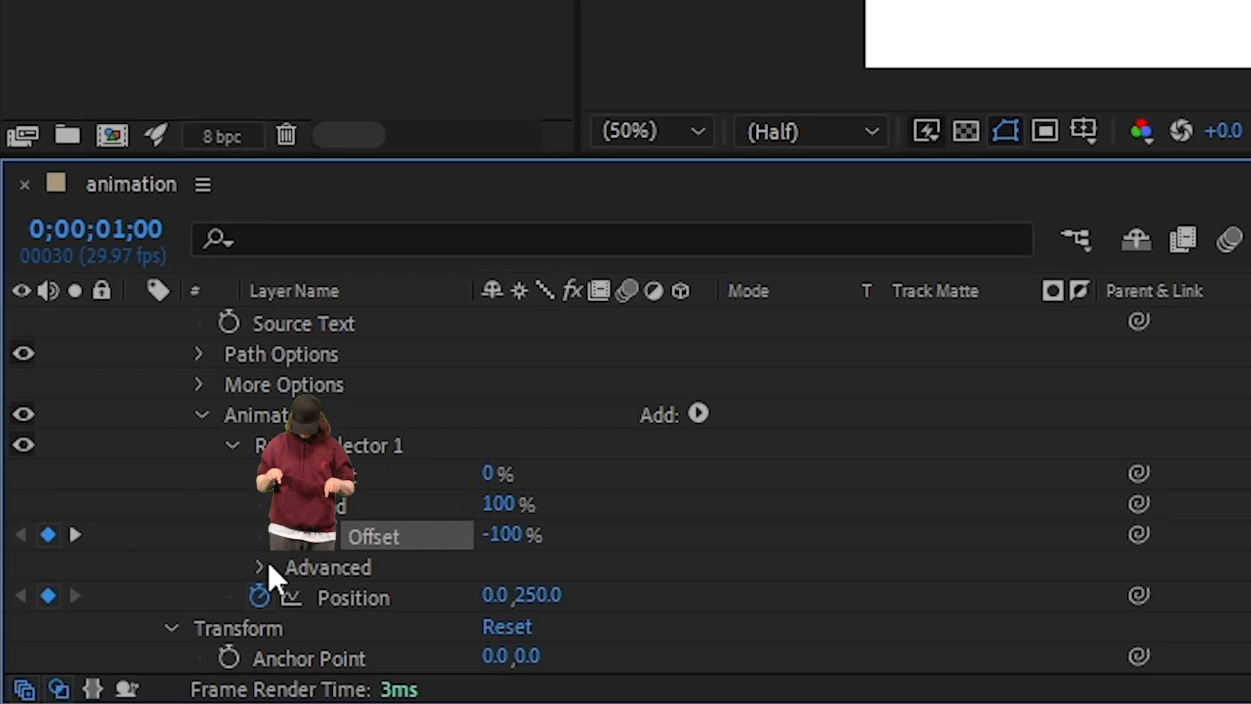
- Set the Shape in Range Selector 1's Advanced options to Ramp Up
left_click(258, 564)
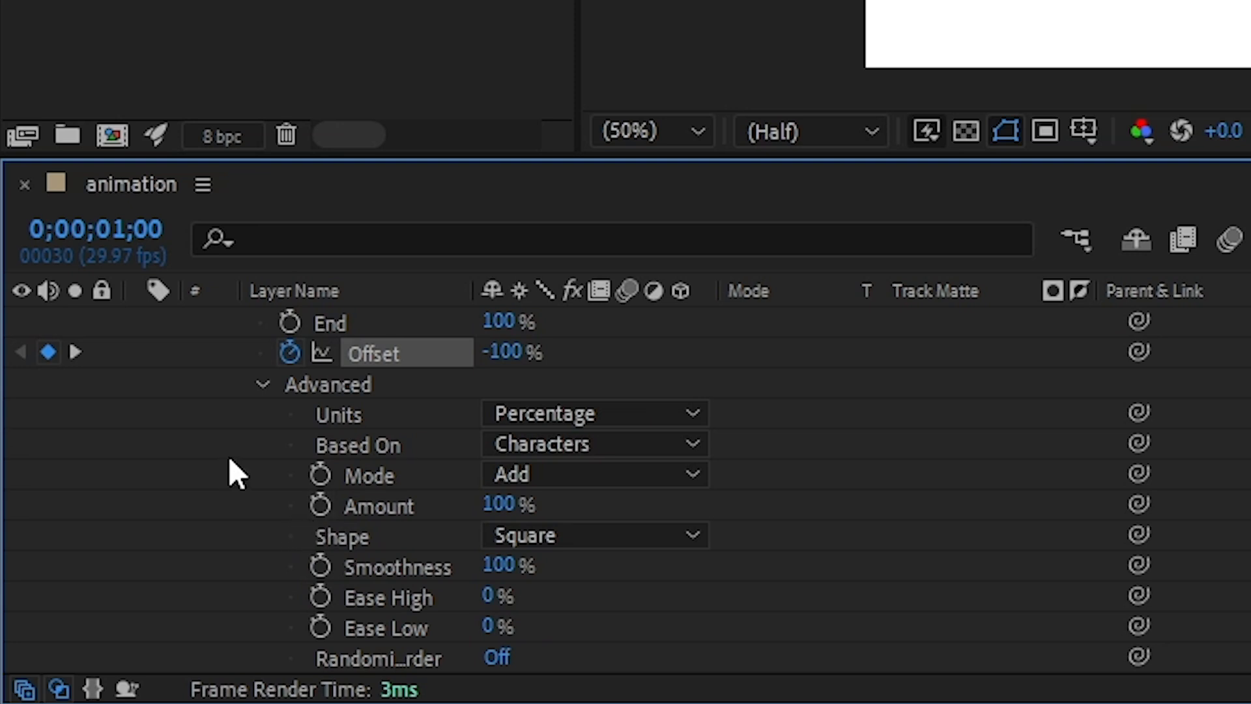
scroll(296, 503, "down", 3)
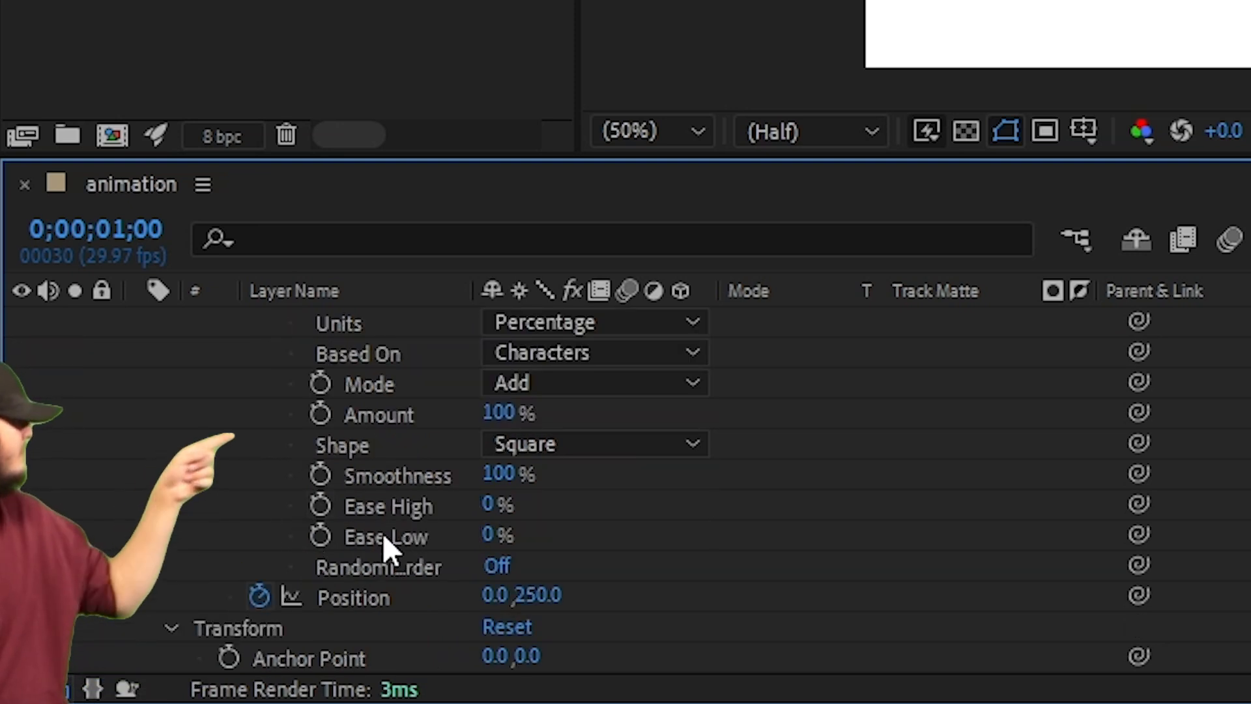
left_click(511, 450)
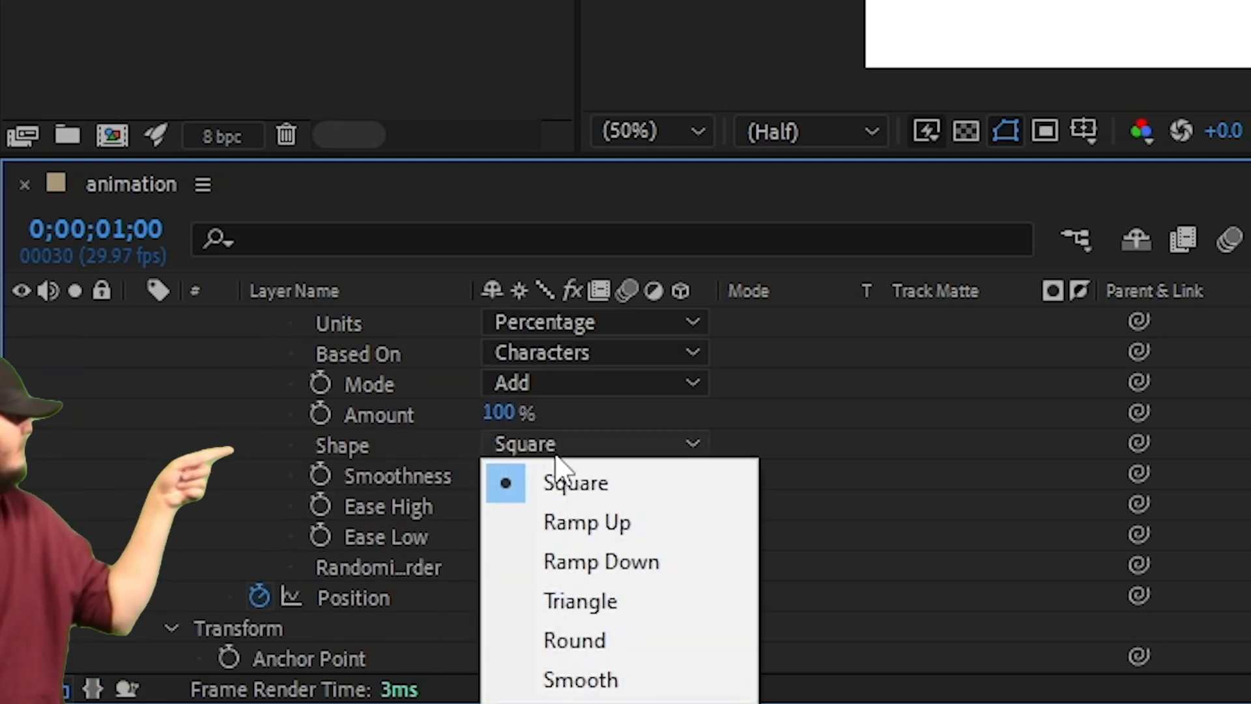
left_click(590, 522)
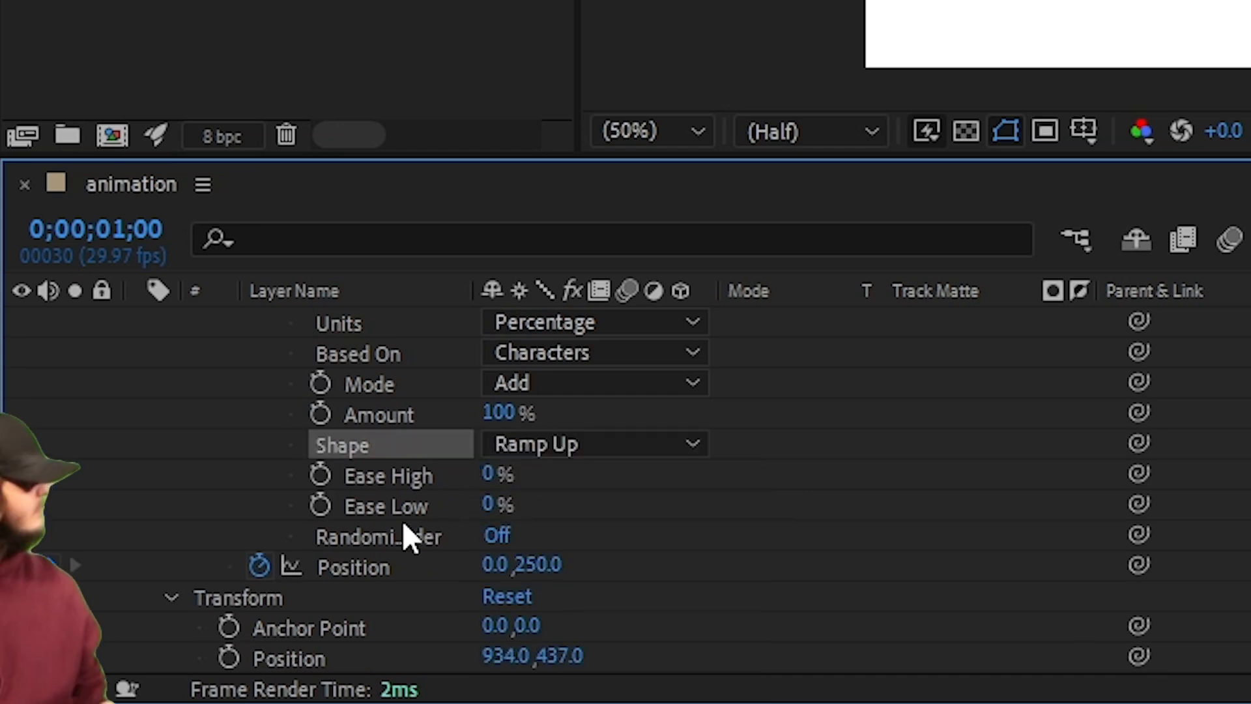
- Set Range Selector 1's Ease Low to 99% and preview the top text animation
left_click_drag(486, 504, 751, 521)
key("space")
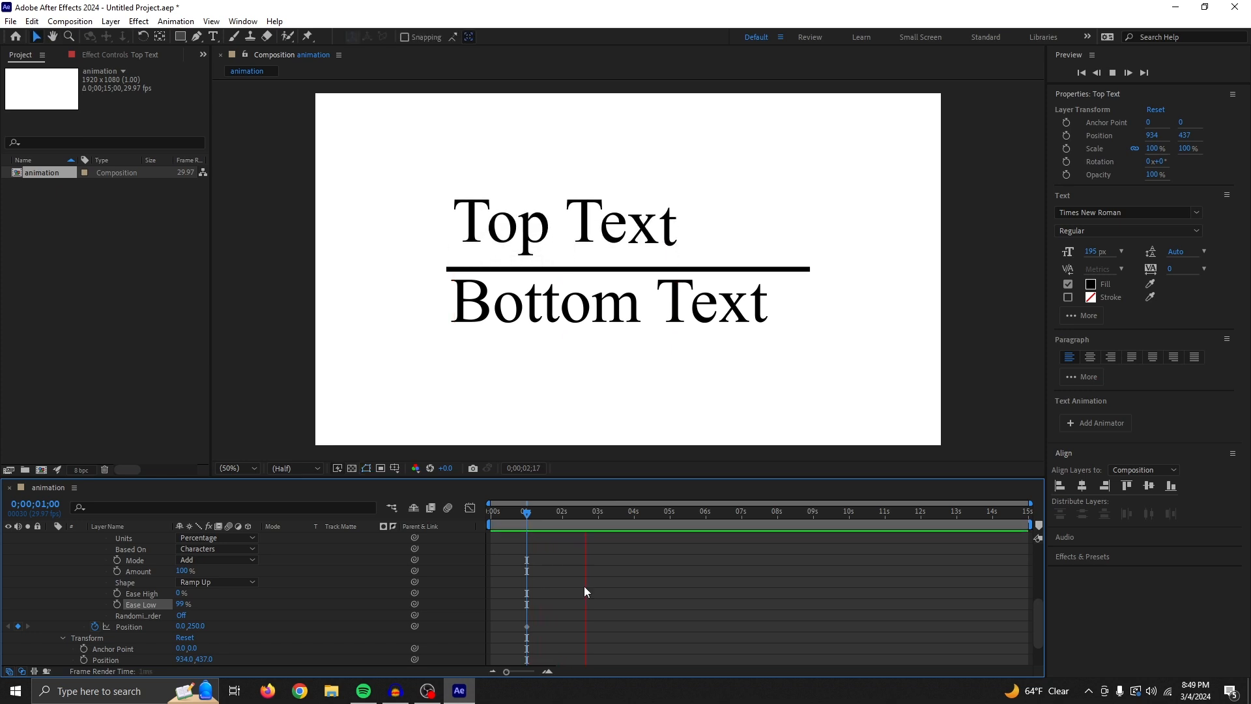
key("space")
- Apply Easy Ease to both of the top text's Offset keyframes at one and three seconds
scroll(584, 592, "up", 3)
scroll(584, 585, "down", 2)
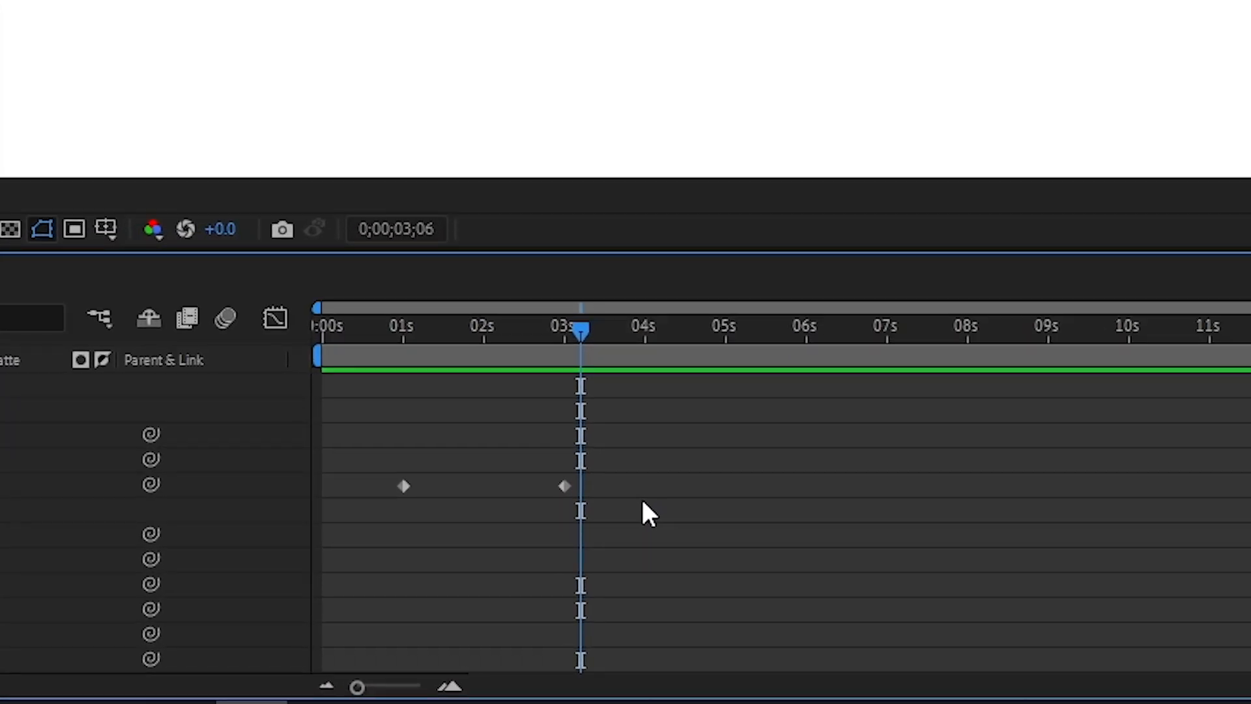
left_click_drag(644, 503, 389, 482)
right_click(389, 482)
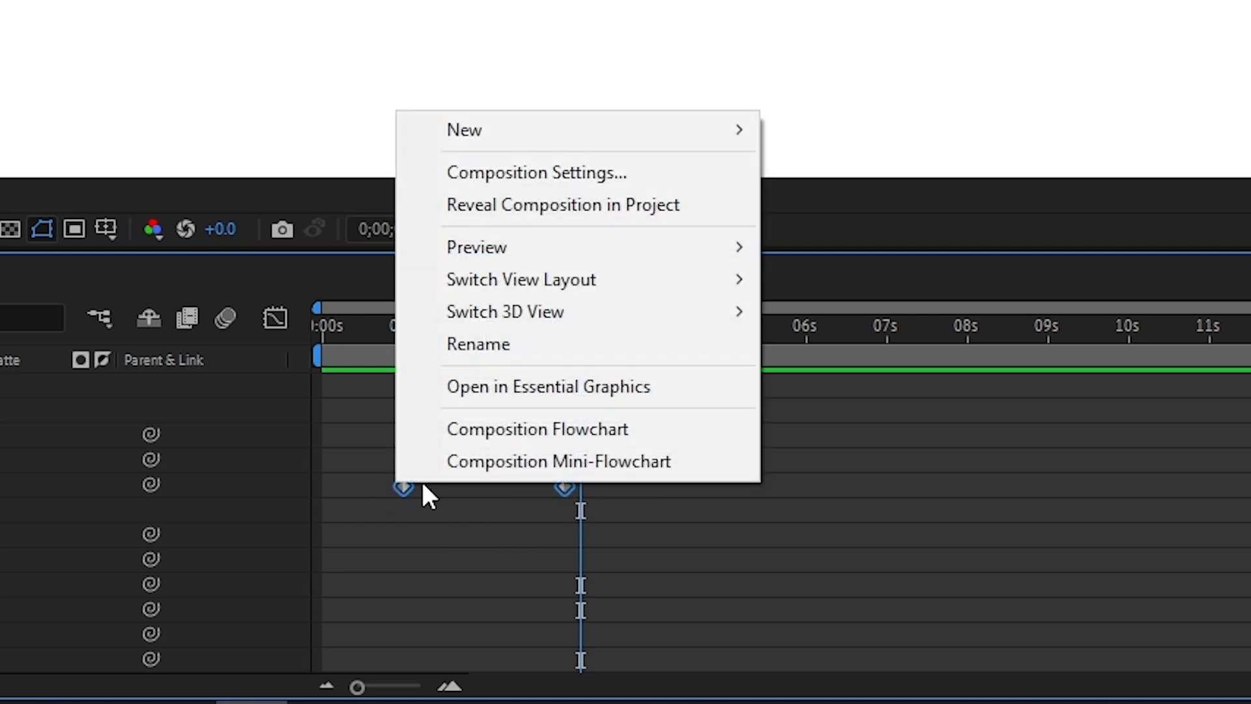
left_click(395, 495)
left_click_drag(350, 486, 575, 483)
right_click(563, 486)
mouse_move(643, 468)
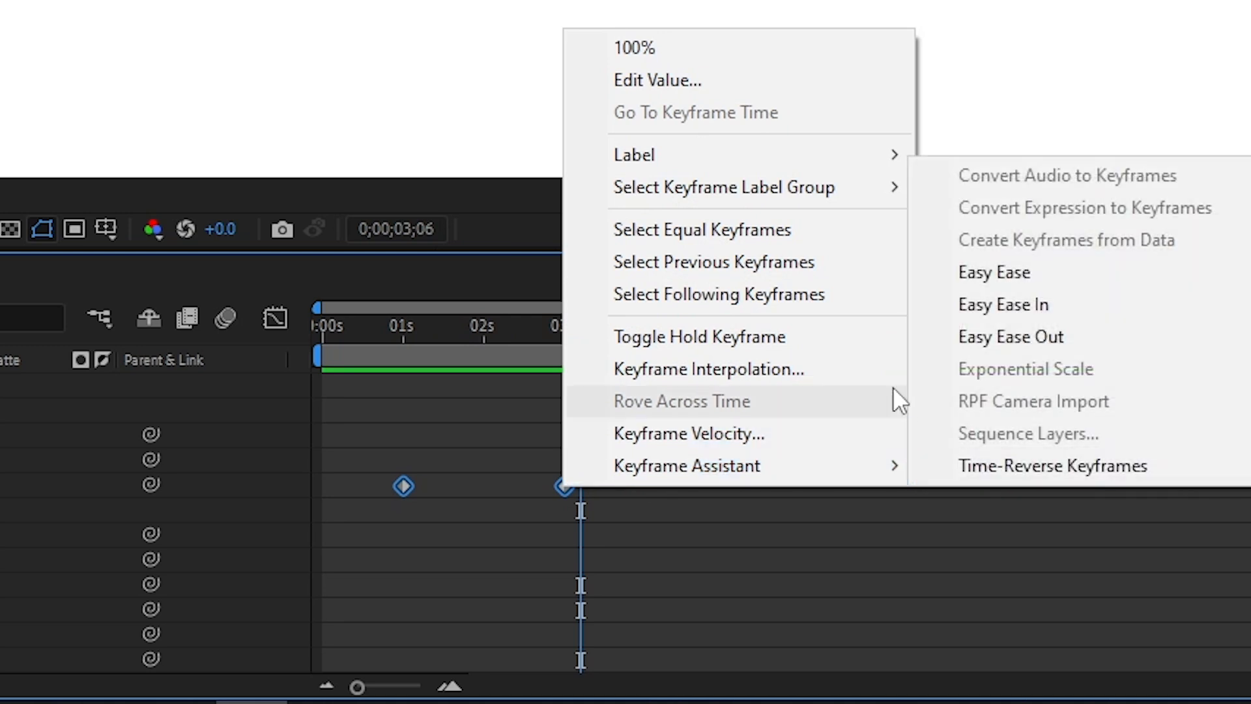
left_click(1031, 276)
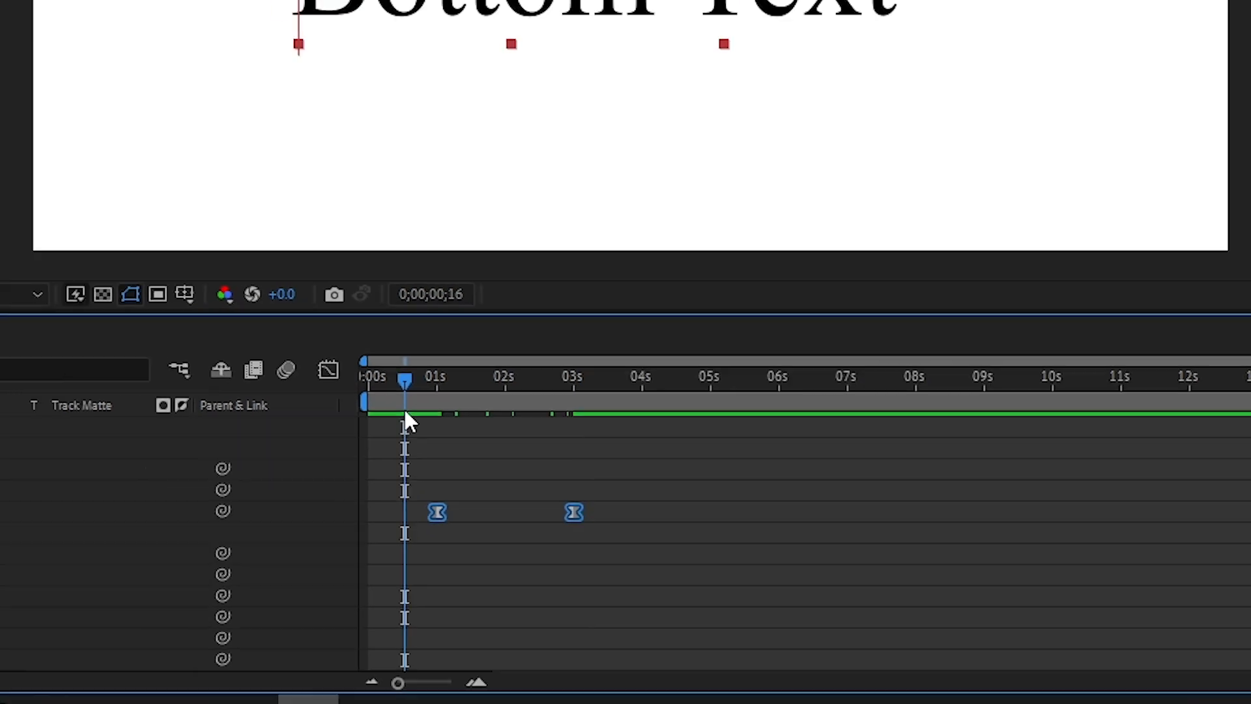
- Preview the eased top text animation from 0;00;00;16
key("space")
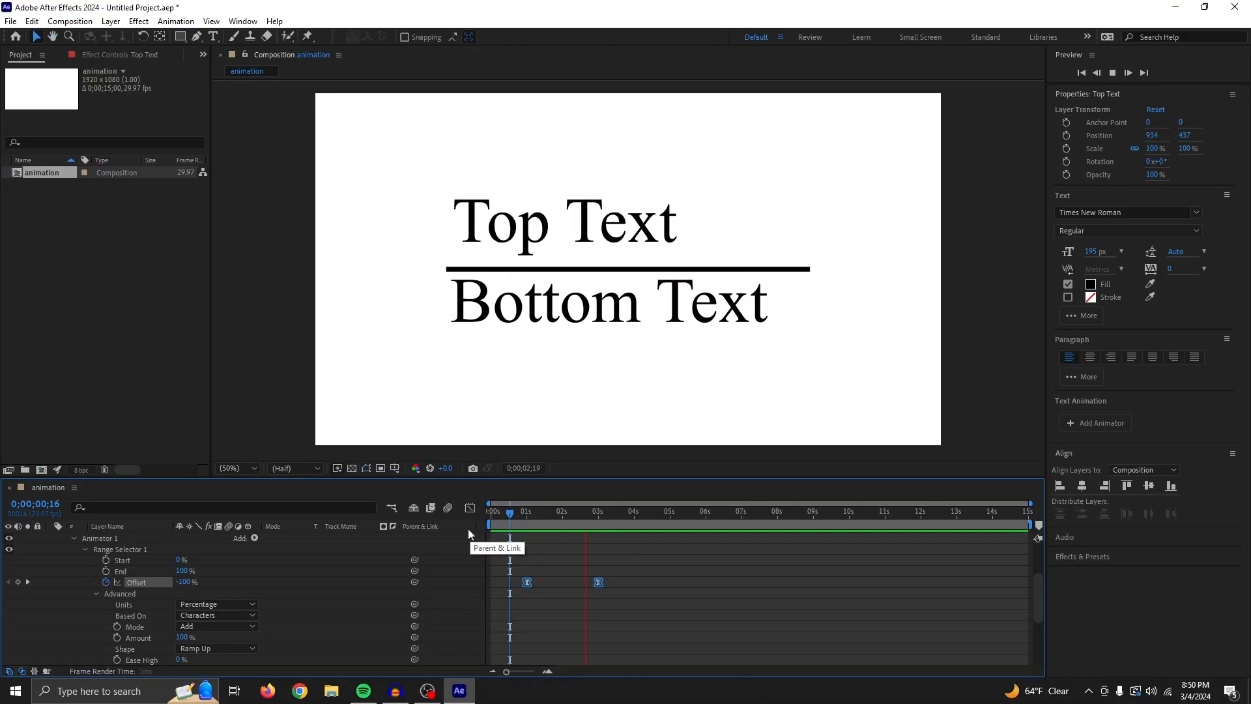
key("space")
scroll(126, 581, "up", 3)
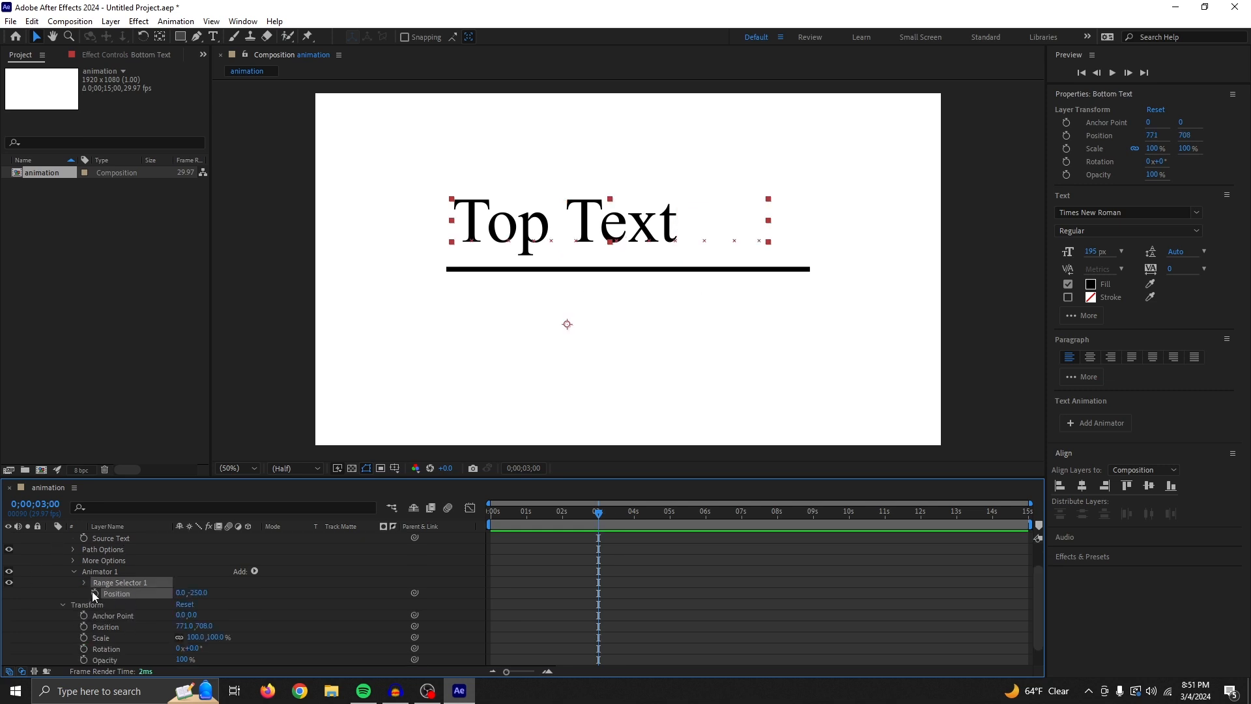
- Add a keyframe for the Bottom Text animator's Position at one second
left_click(53, 502)
type("100")
key("Return")
left_click(95, 593)
- Keyframe the Bottom Text layer's Range Selector 1 Offset at one second with a value of -100%
scroll(144, 608, "down", 1)
left_click(85, 560)
left_click(106, 593)
left_click(180, 593)
type("-100")
key("Return")
- Add a second Offset keyframe of 100% for Bottom Text at 0;00;03;00
left_click_drag(527, 514, 599, 519)
left_click(18, 593)
left_click(183, 593)
type("100")
key("Return")
- Apply Easy Ease to both Offset keyframes of the Bottom Text layer
left_click_drag(660, 592, 519, 600)
right_click(526, 594)
mouse_move(582, 585)
left_click(735, 501)
- Set the Shape in the Bottom Text range selector's Advanced options to Ramp Up
left_click(95, 604)
scroll(132, 595, "down", 7)
left_click(216, 581)
left_click(226, 613)
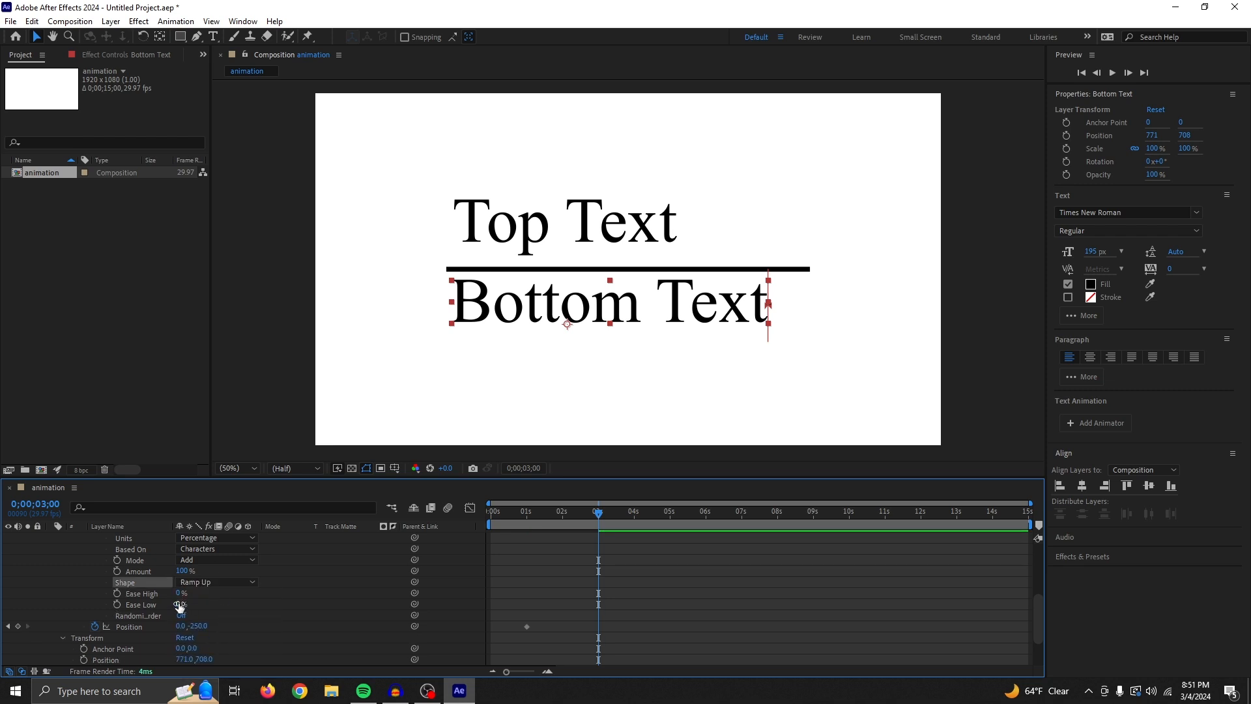
- Set the Bottom Text range selector's Ease Low to 100% and preview the complete title animation from the beginning
key("space")
left_click_drag(588, 514, 416, 520)
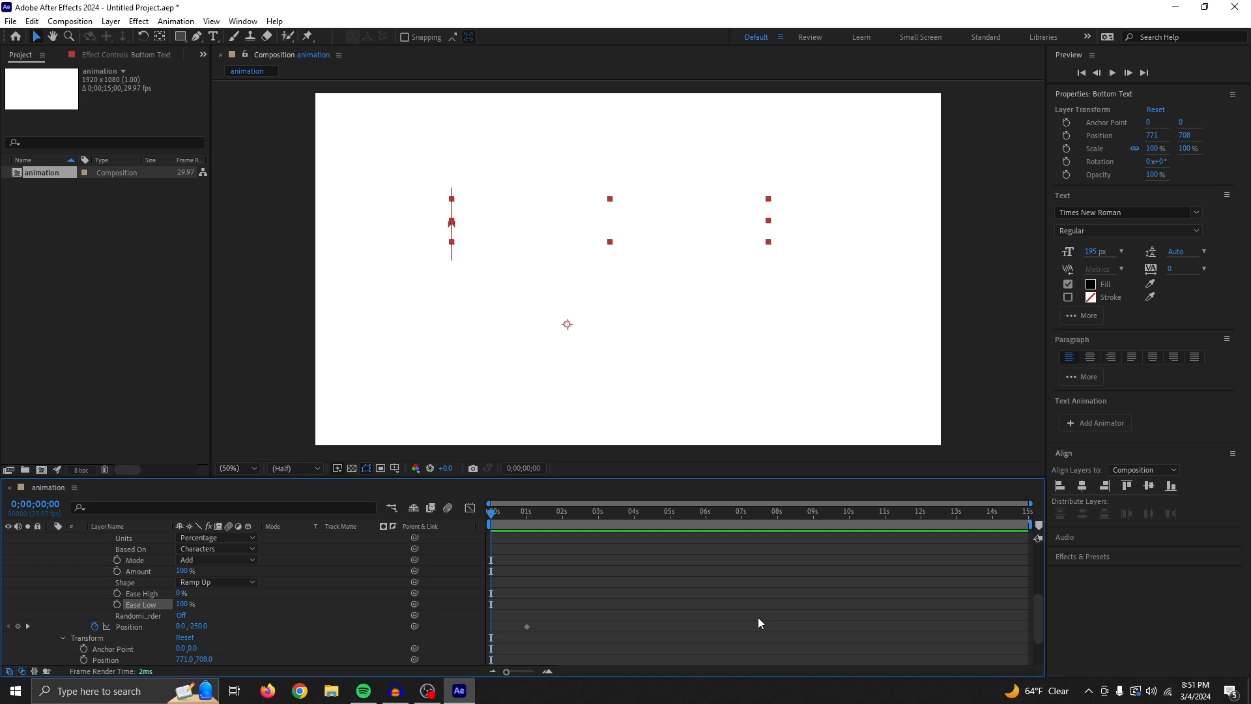
key("space")
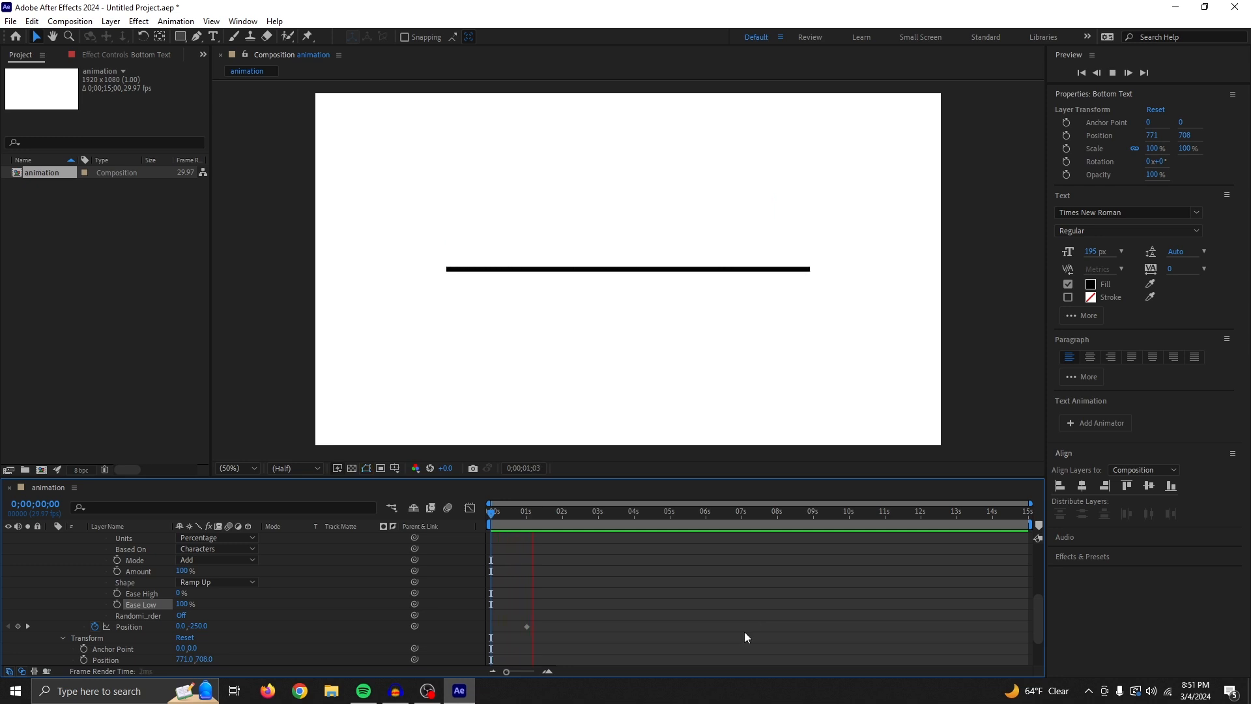
key("space")
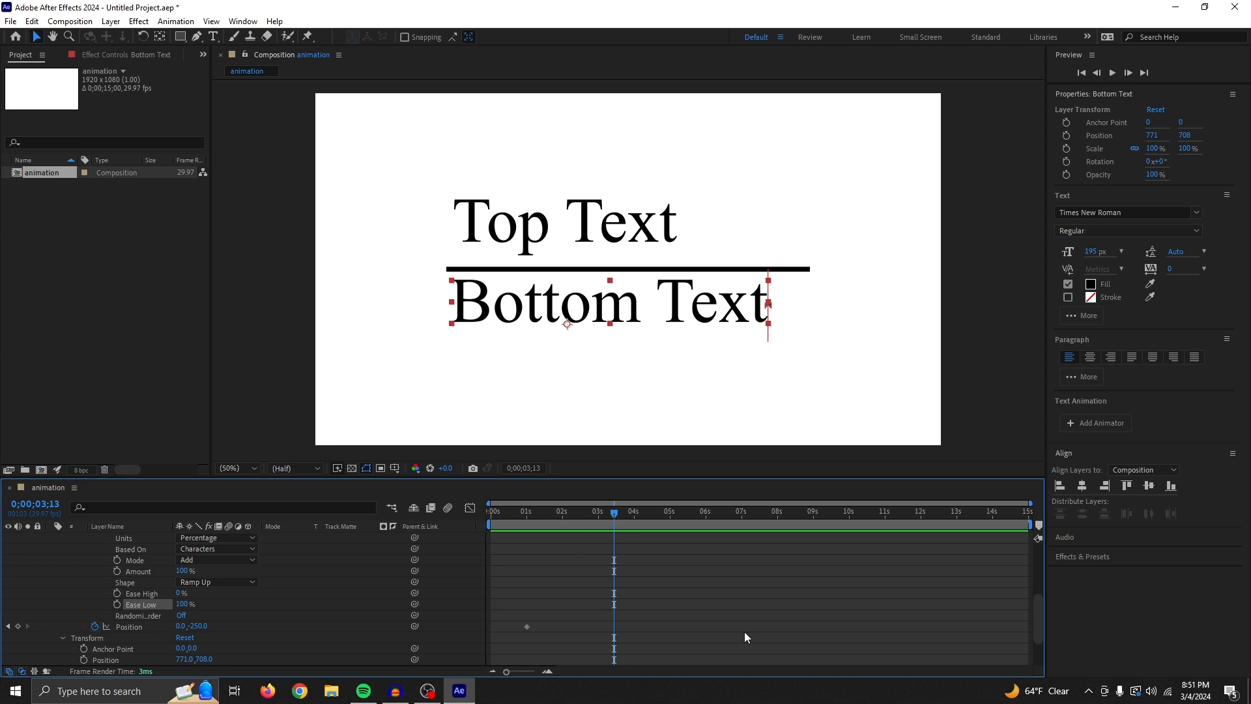